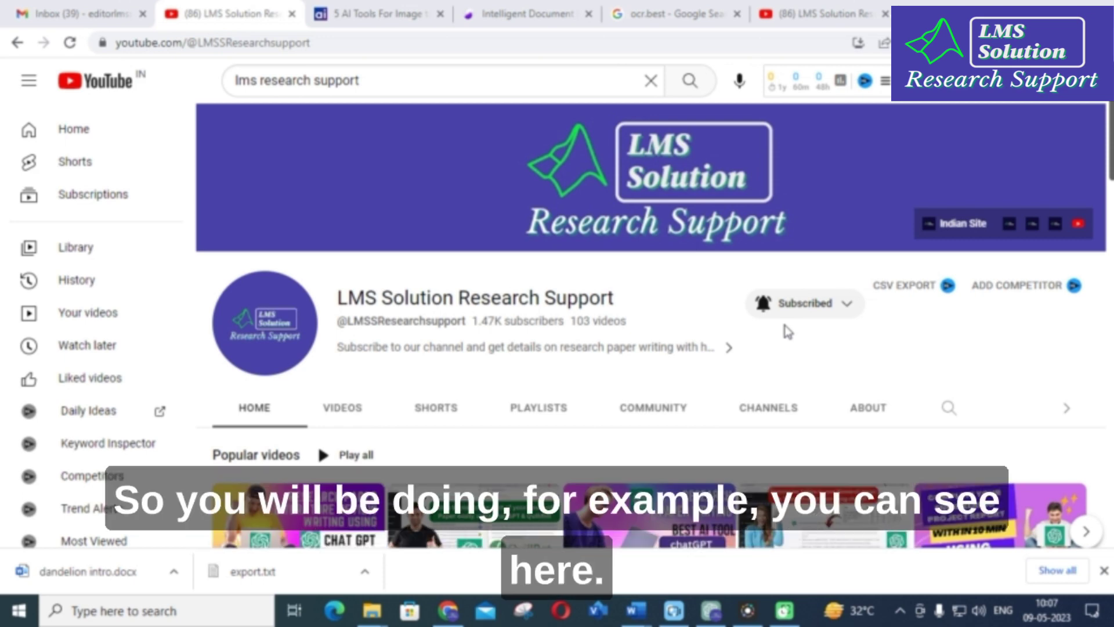
Bring the Chapter-4 results document forward and scroll through its figures and results table.
mouse_move(644, 621)
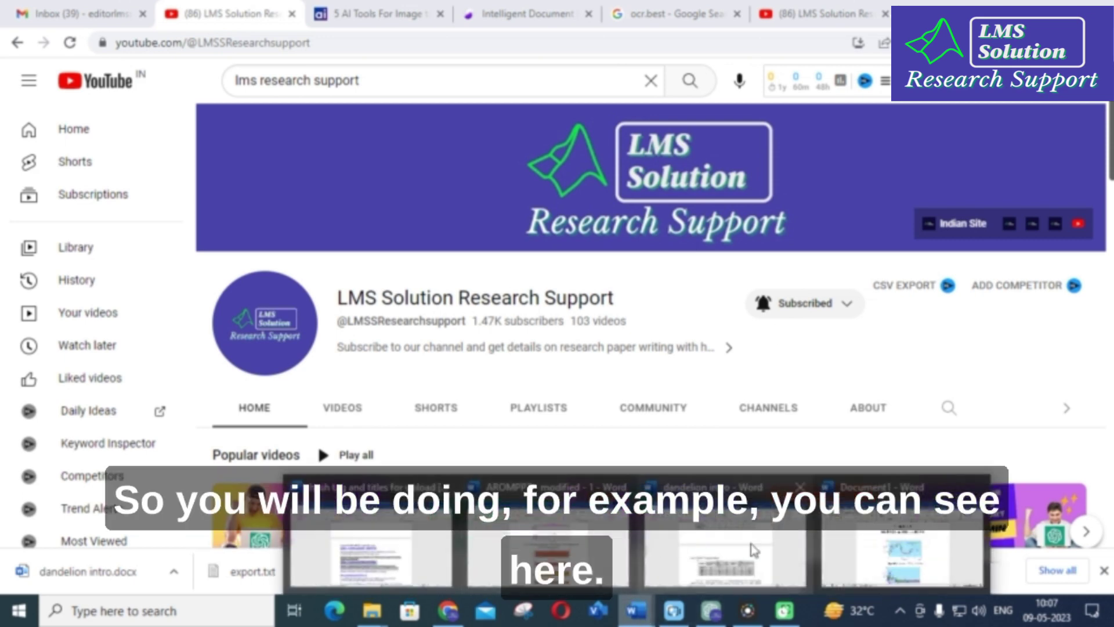
click(899, 540)
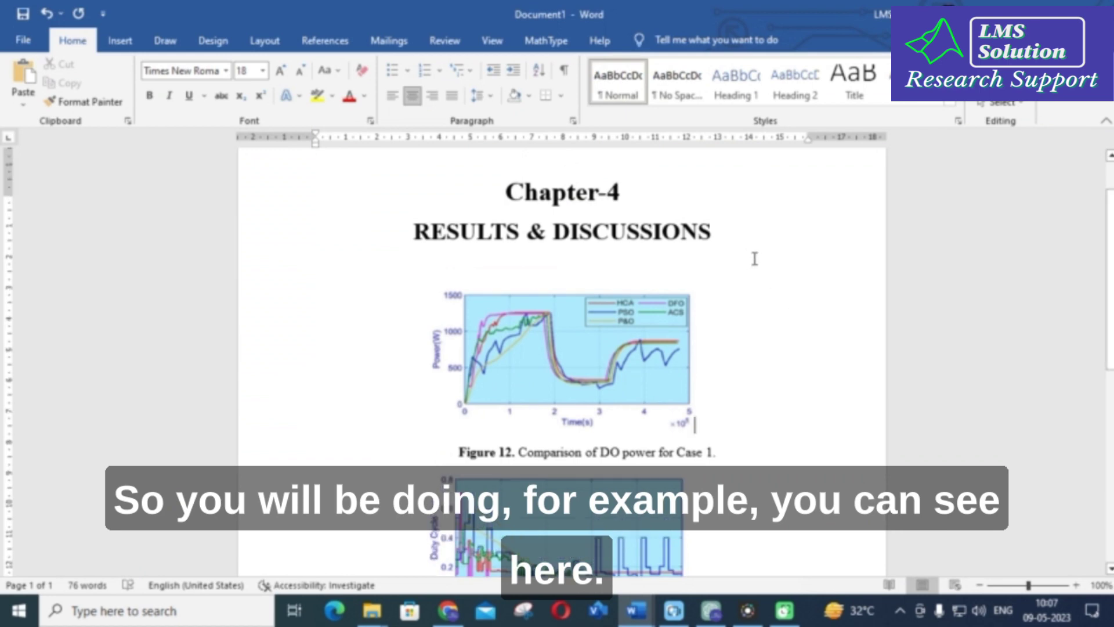
click(748, 262)
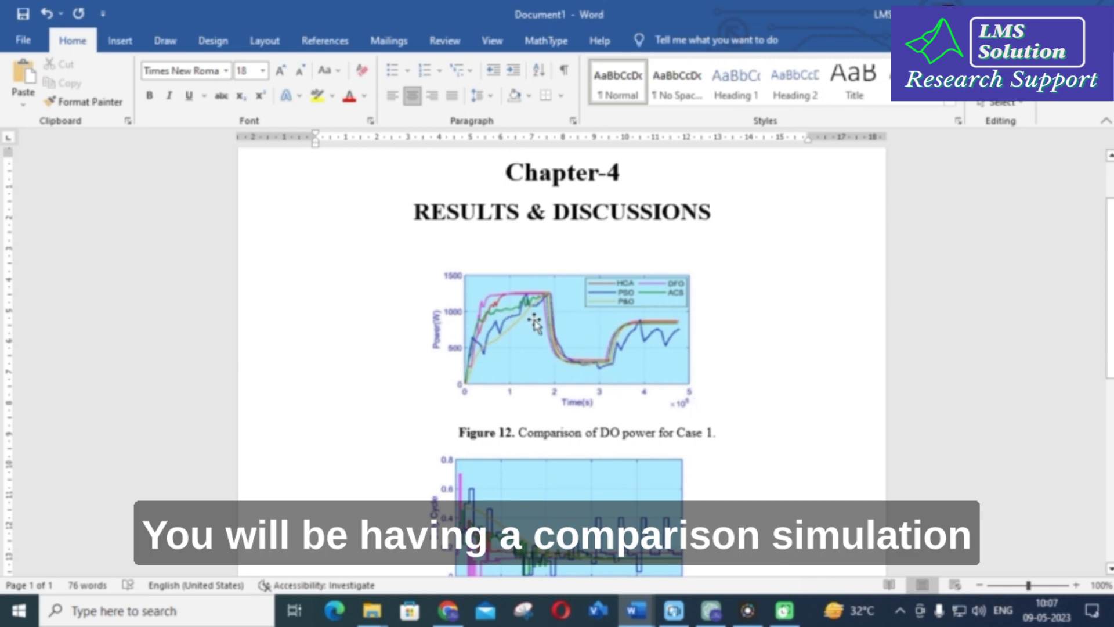
scroll(528, 325, down, 5)
scroll(530, 347, down, 1)
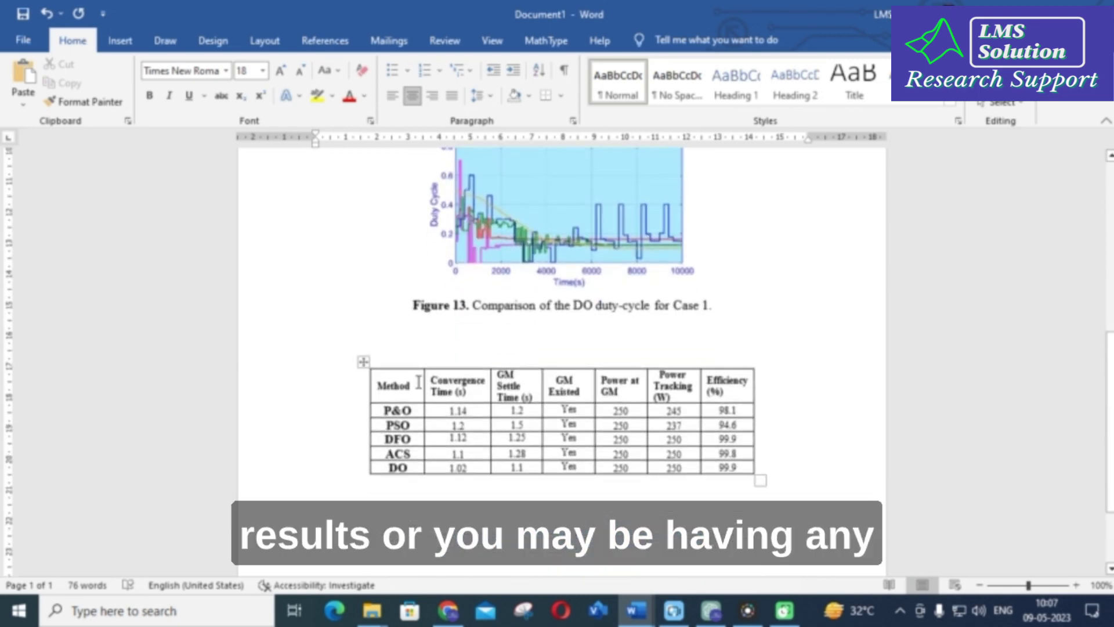
click(363, 362)
click(776, 362)
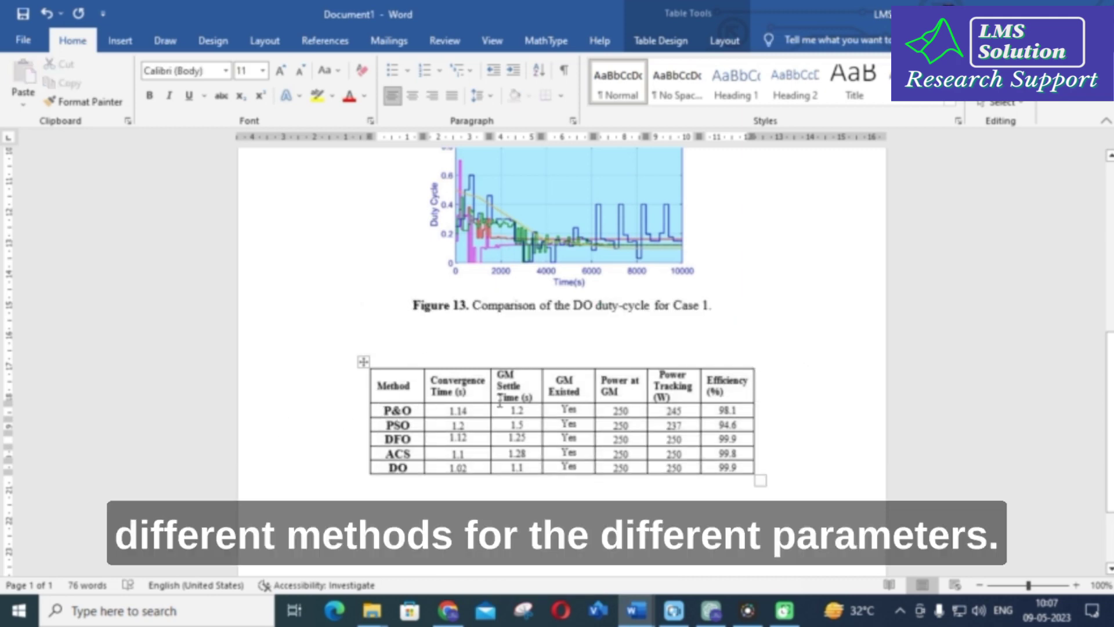
Scroll back up and select the Figure 12 power comparison graph.
scroll(782, 378, up, 6)
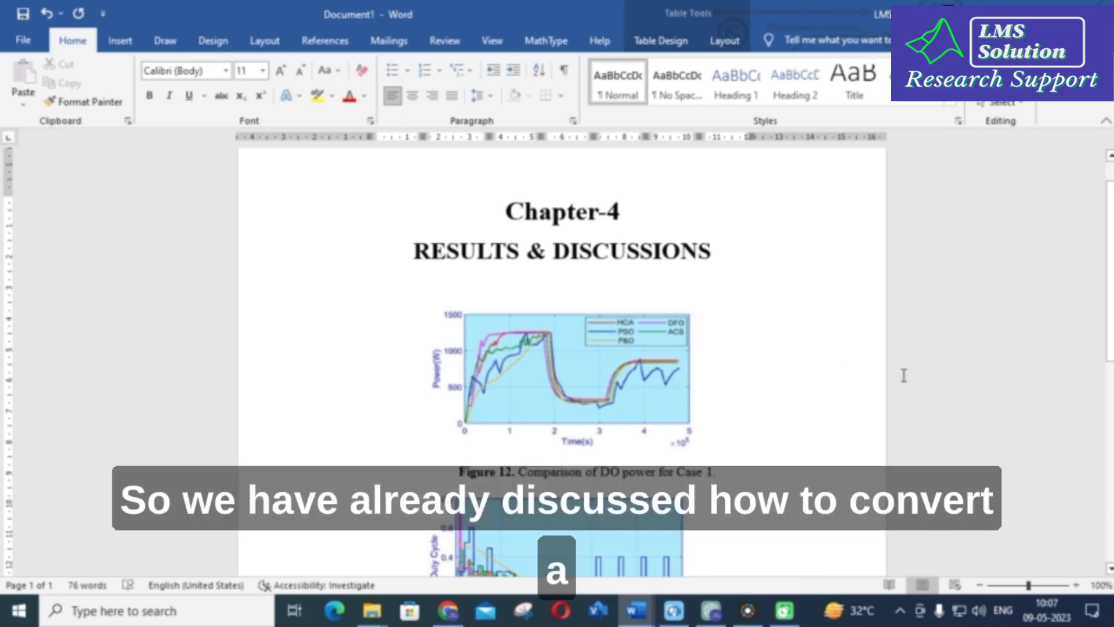
scroll(758, 363, down, 8)
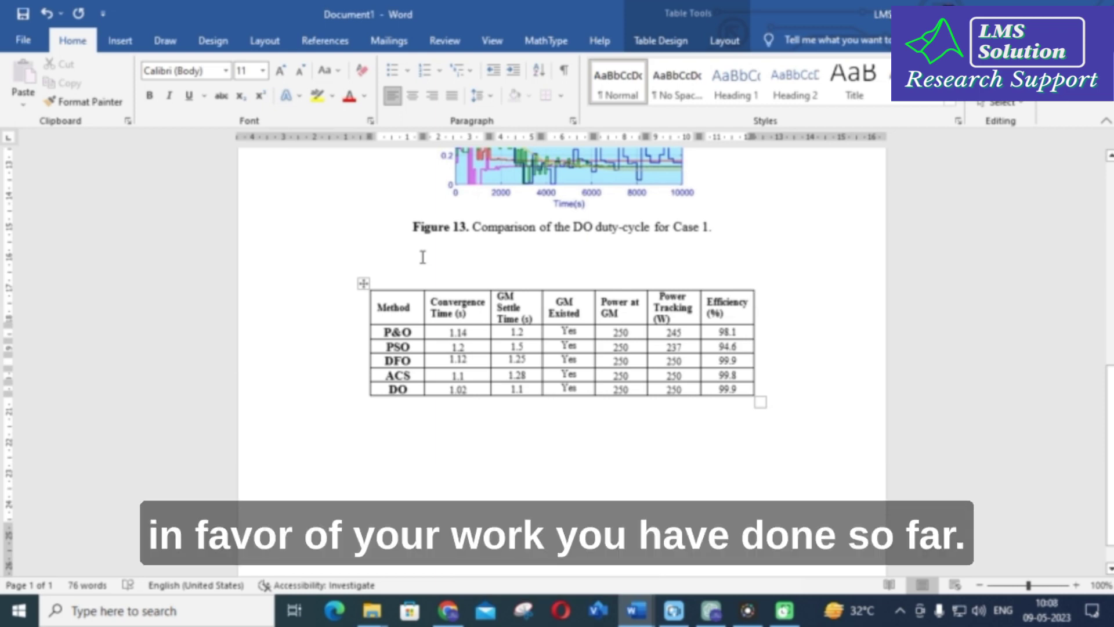
scroll(398, 267, up, 10)
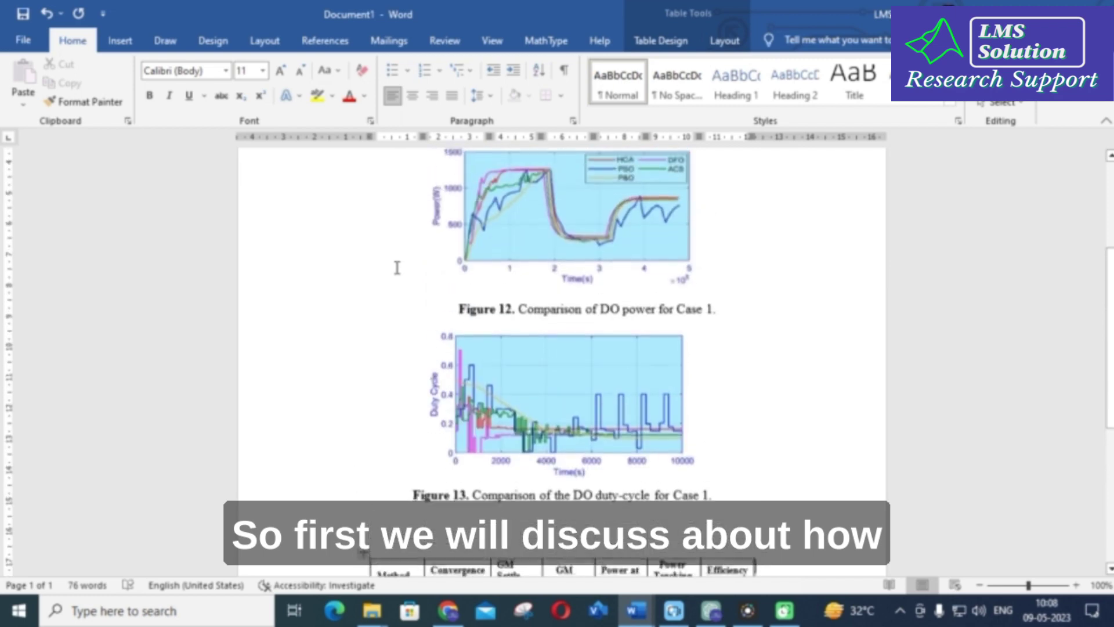
scroll(398, 267, up, 2)
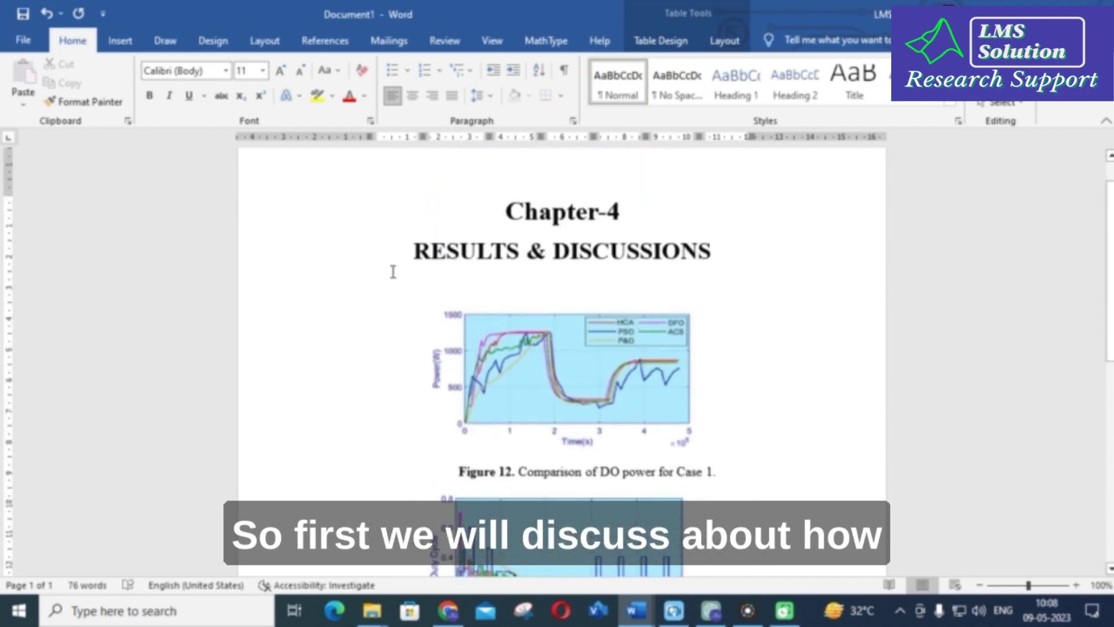
click(511, 390)
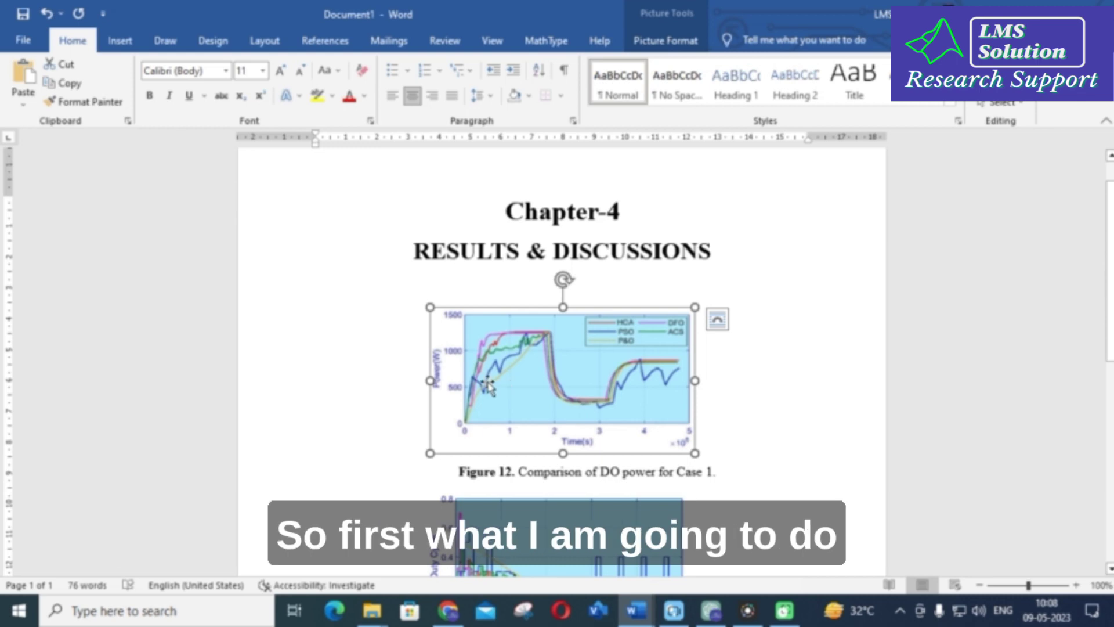
click(711, 611)
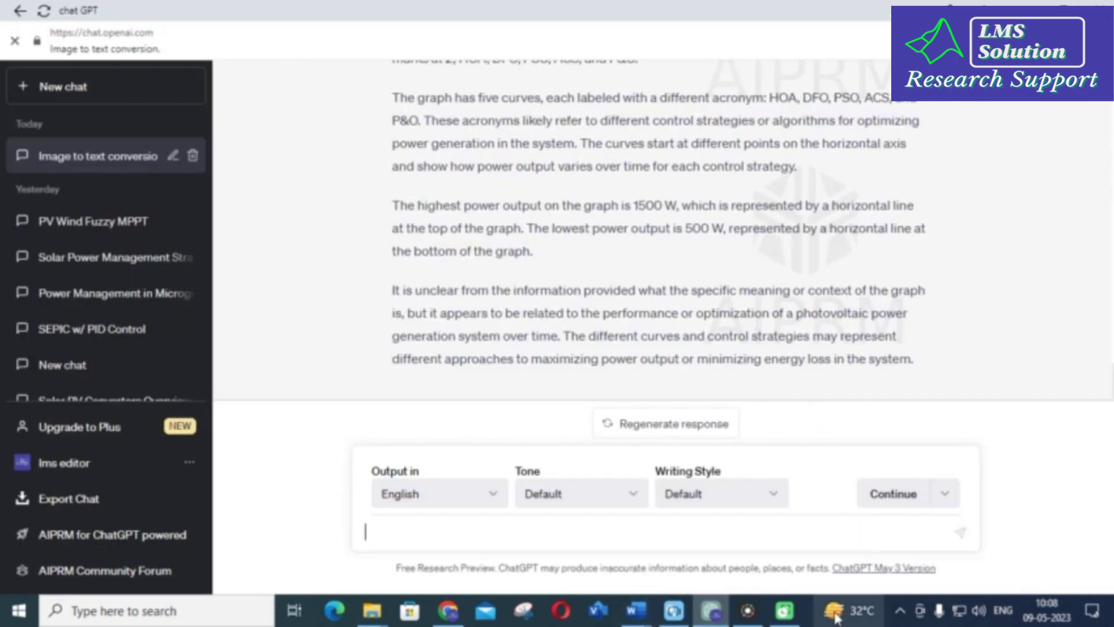
Go through the Chrome tabs to the ocr.best Google results and open the OCR.best site.
click(448, 610)
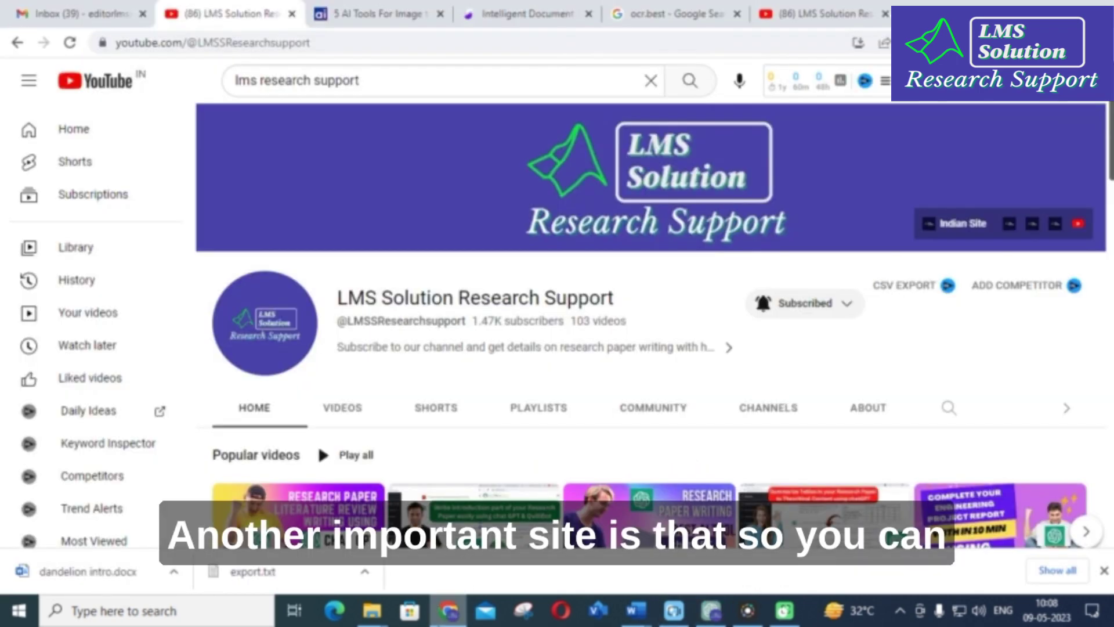
click(413, 13)
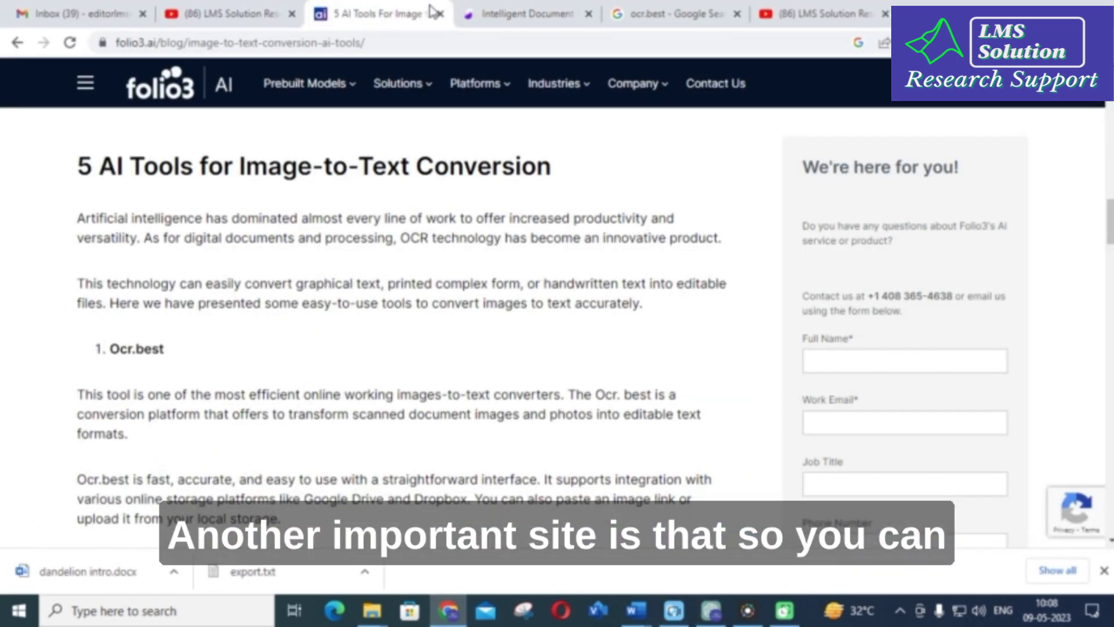
click(522, 13)
click(658, 13)
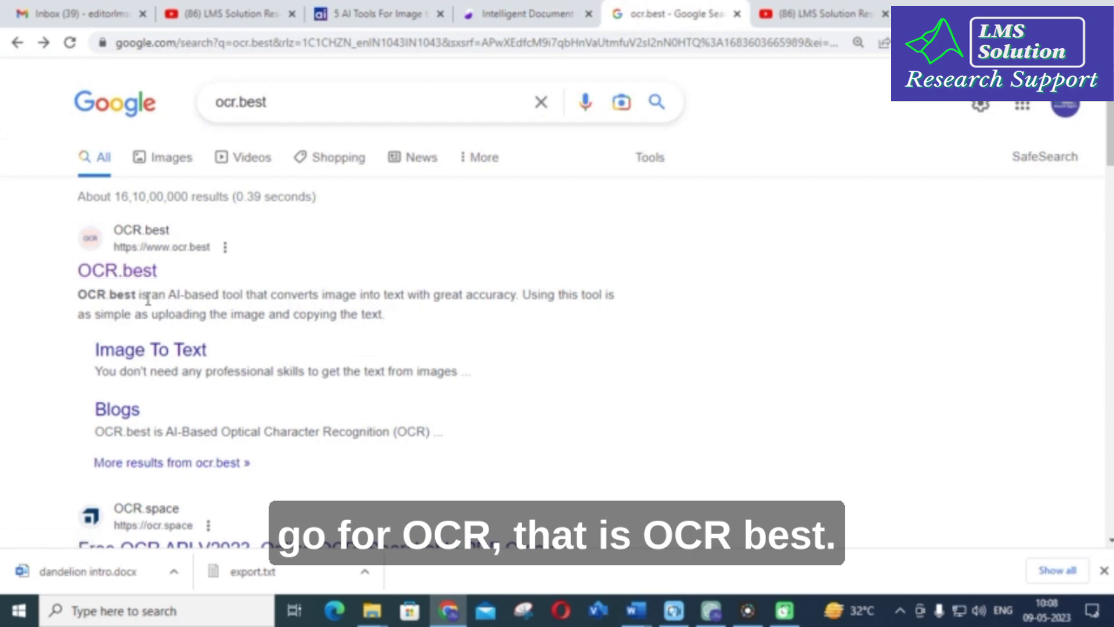
click(133, 275)
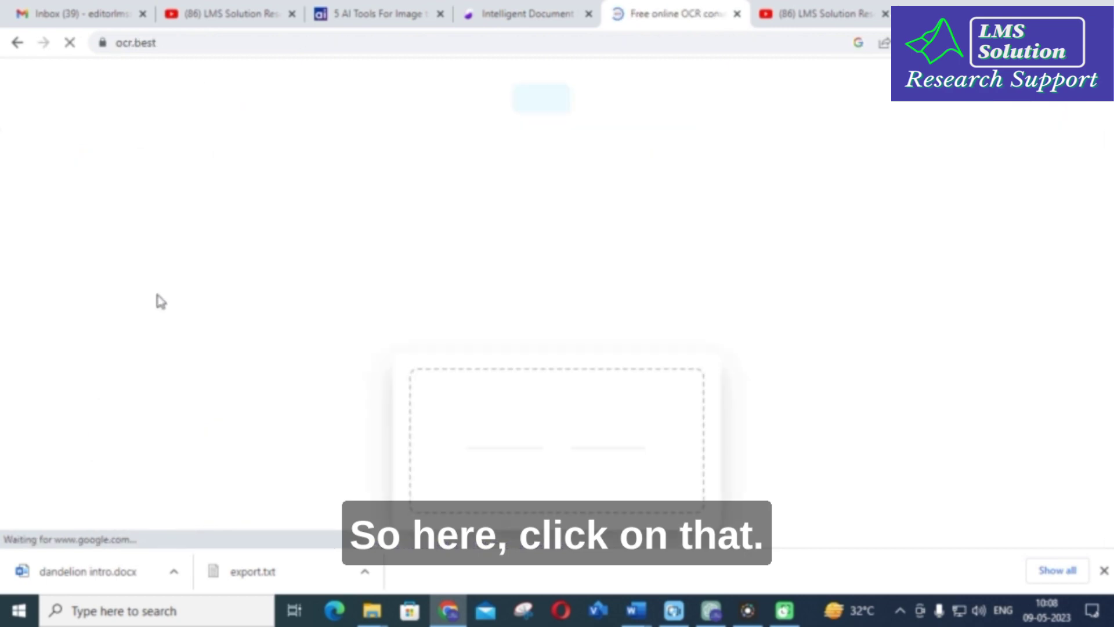
scroll(574, 226, down, 3)
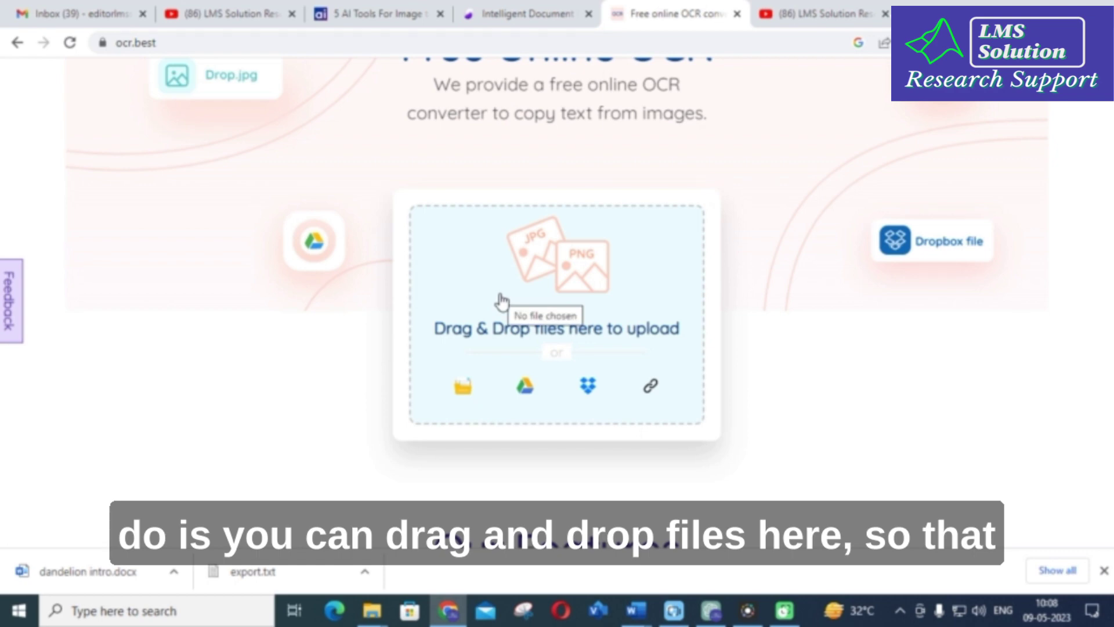
scroll(450, 294, down, 5)
scroll(450, 294, up, 4)
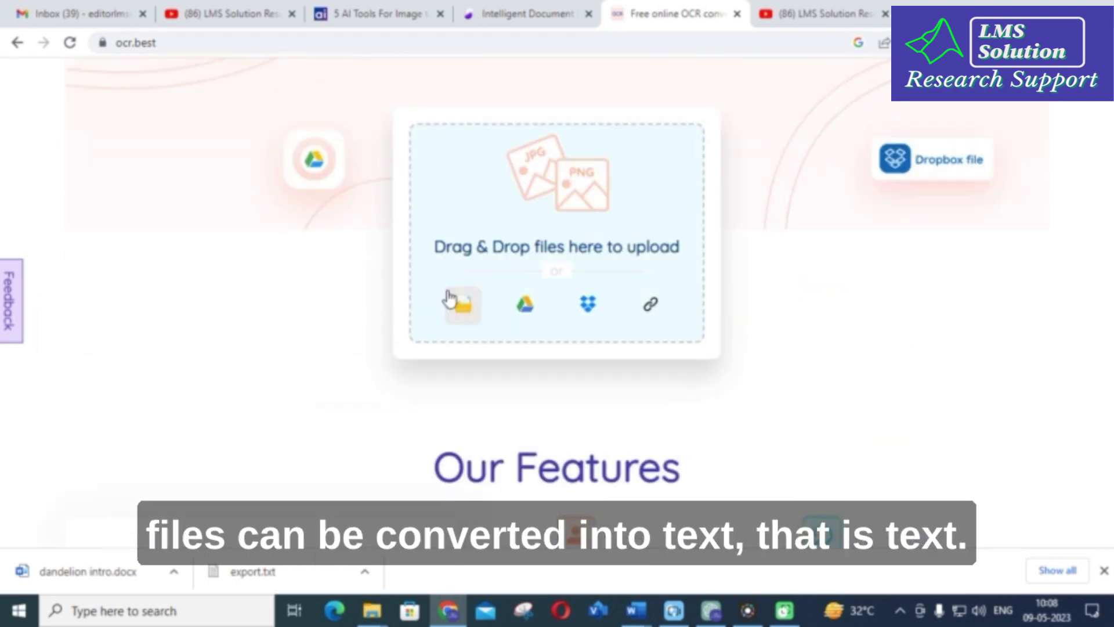
scroll(450, 297, up, 3)
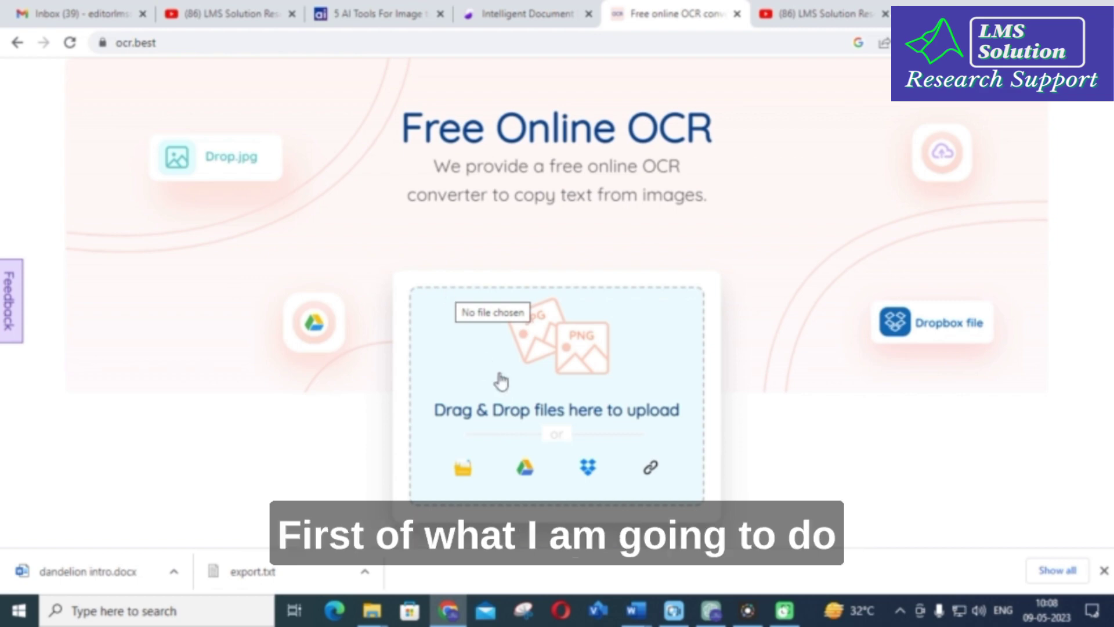
Copy the Figure 12 power comparison graph from the thesis document via its right-click menu.
mouse_move(636, 610)
click(960, 546)
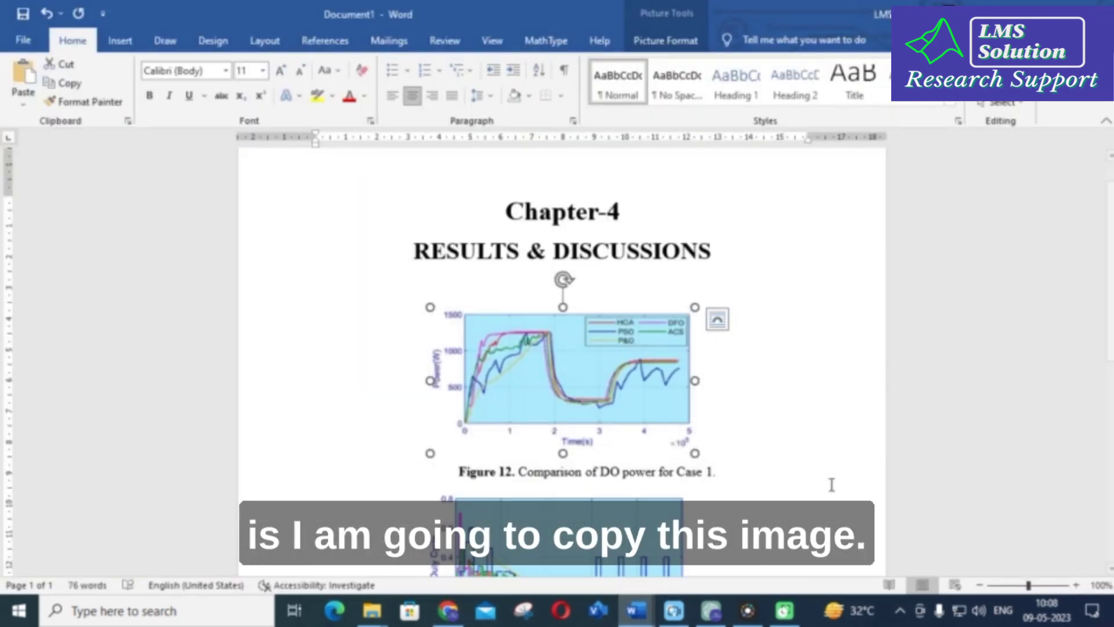
right_click(560, 381)
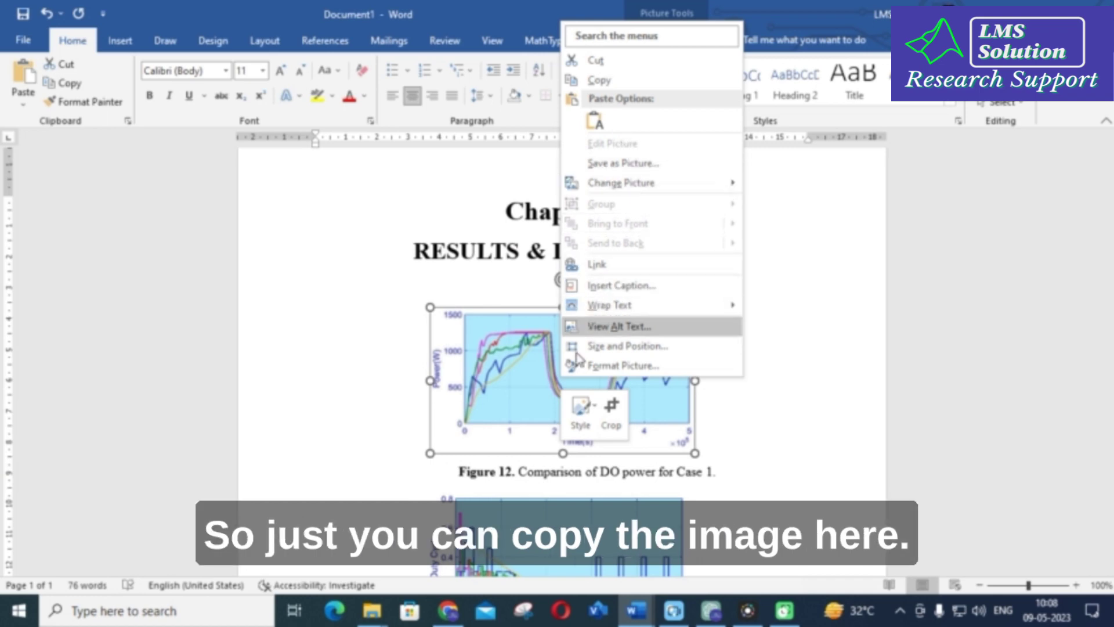
click(630, 81)
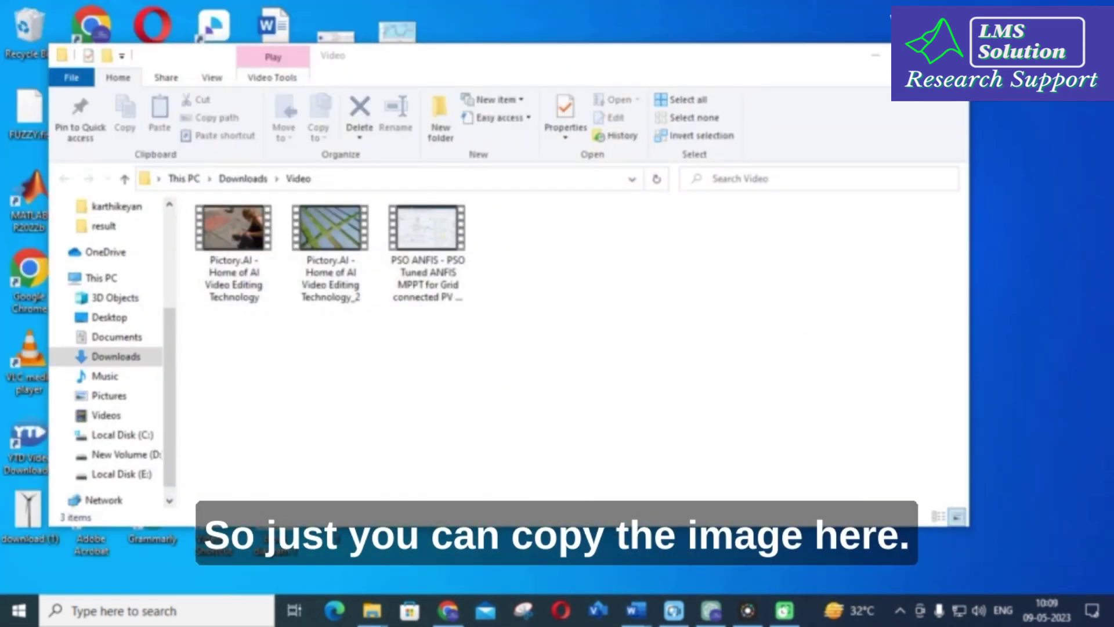
Minimize Explorer and save the graphs on the desktop as power.png and duty cycle.png.
click(873, 67)
right_click(500, 119)
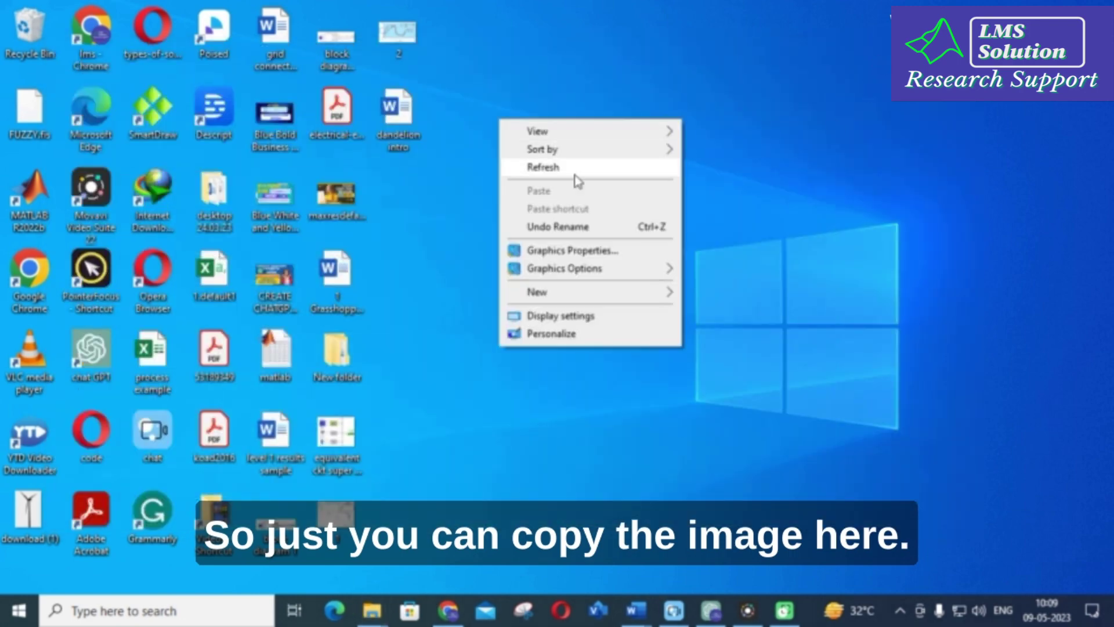
click(524, 388)
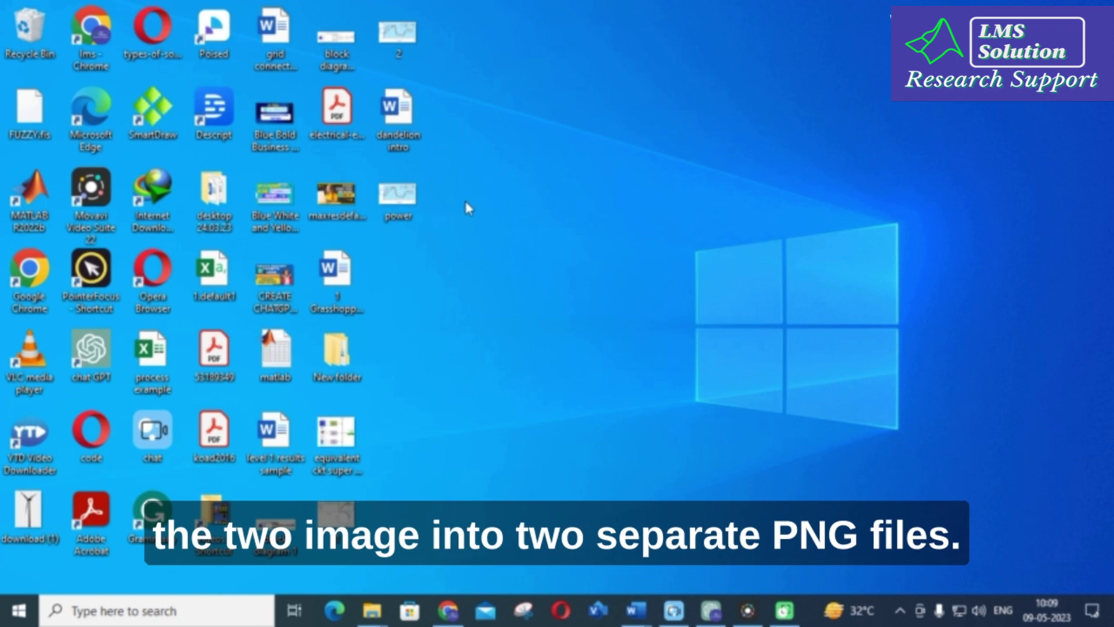
Preview the power and duty cycle images in Photos, closing each afterward.
double_click(417, 204)
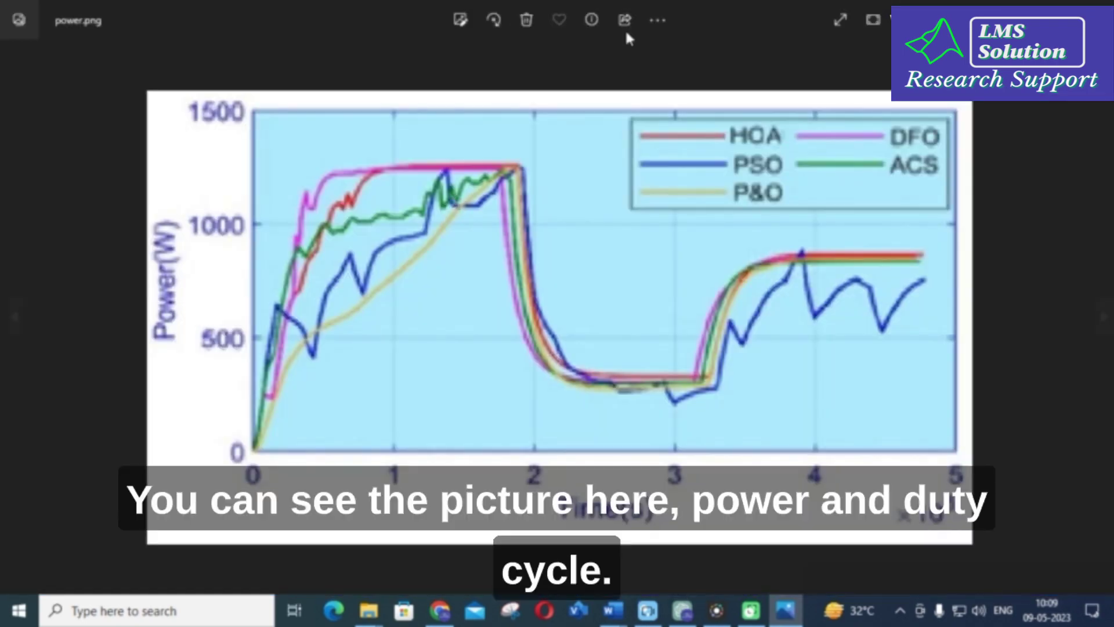
click(1100, 3)
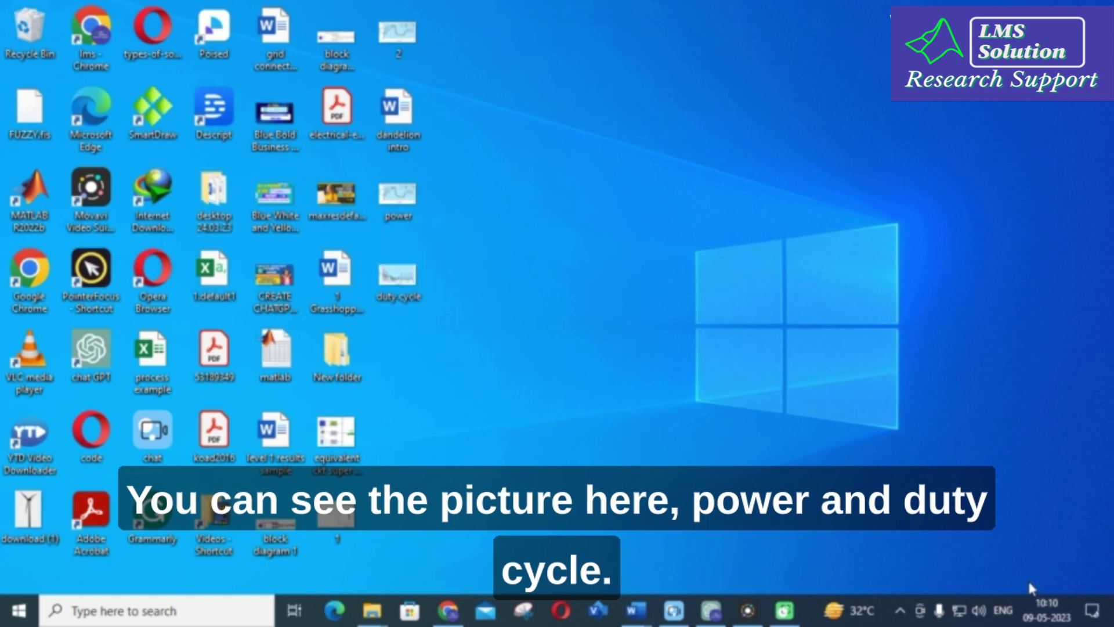
double_click(401, 278)
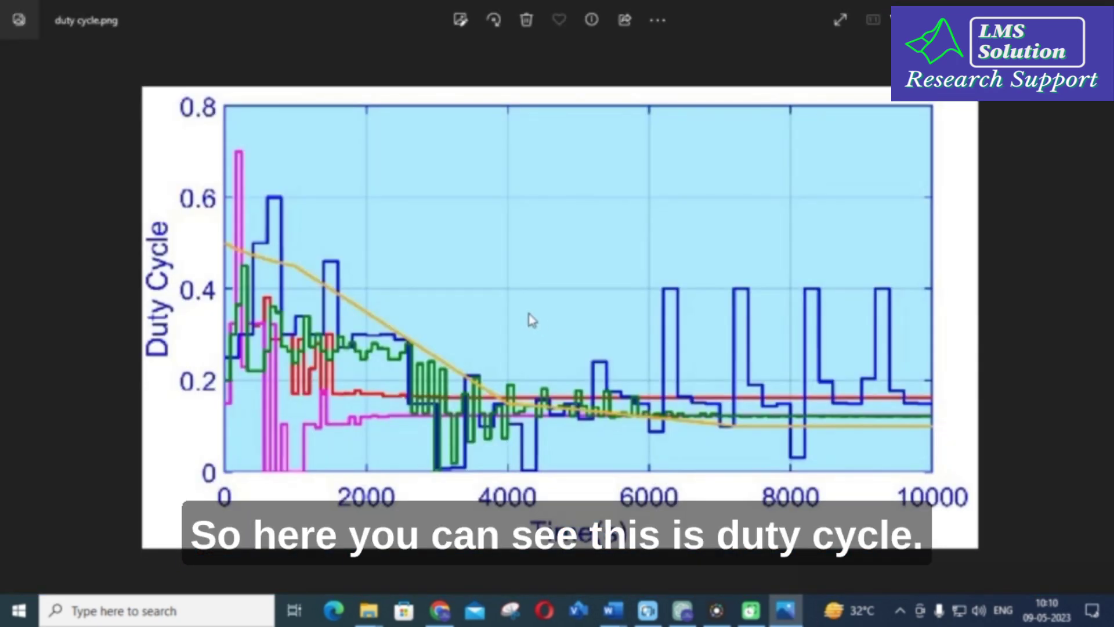
key(alt+F4)
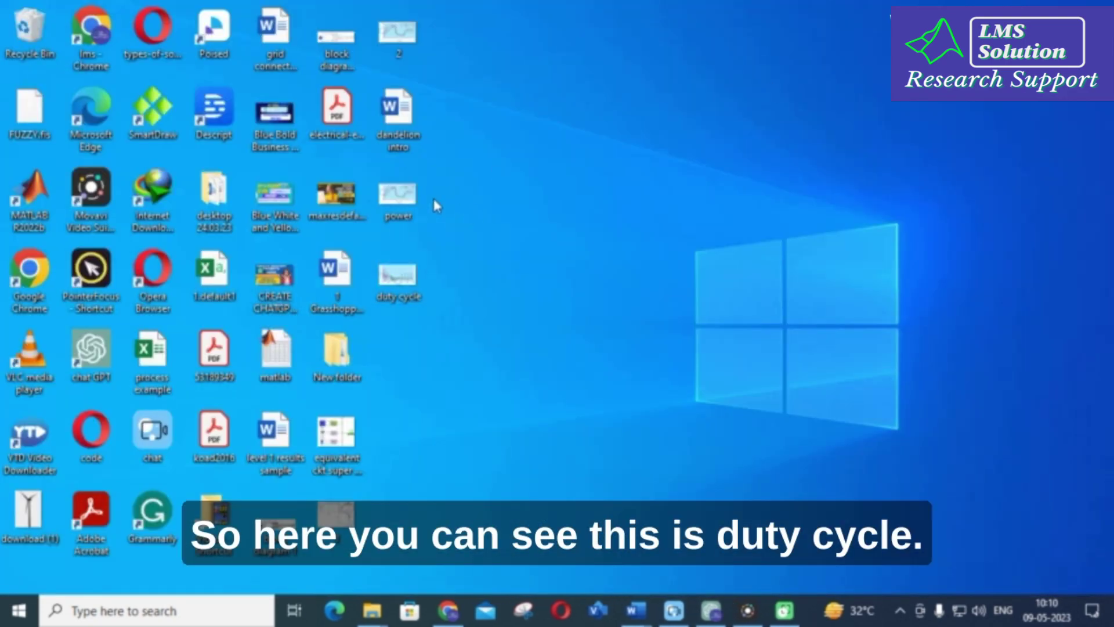
double_click(407, 197)
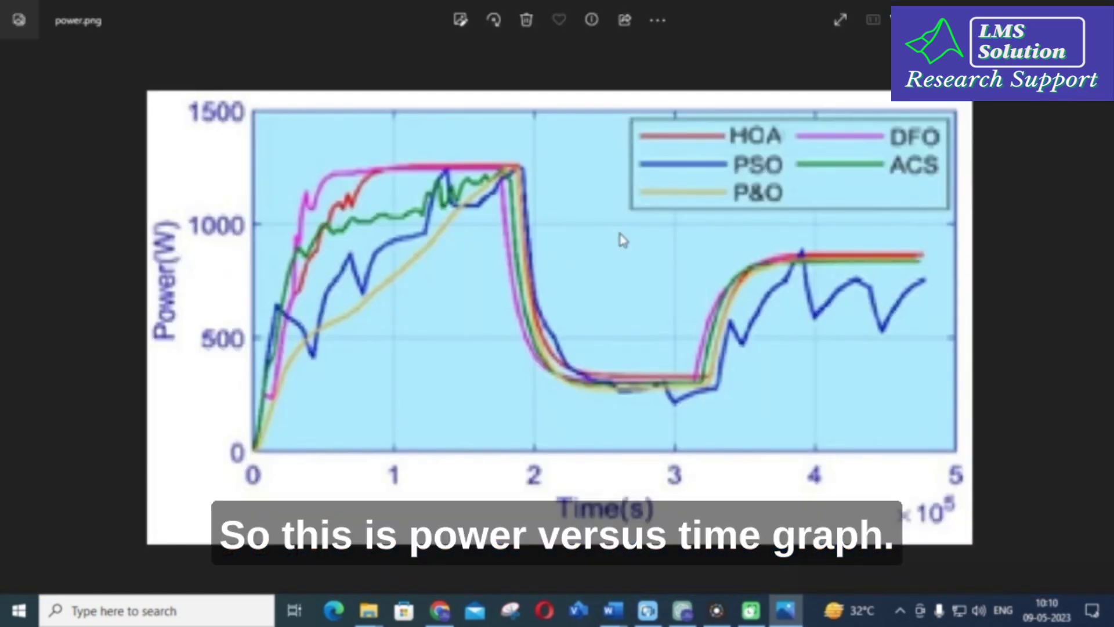
key(alt+F4)
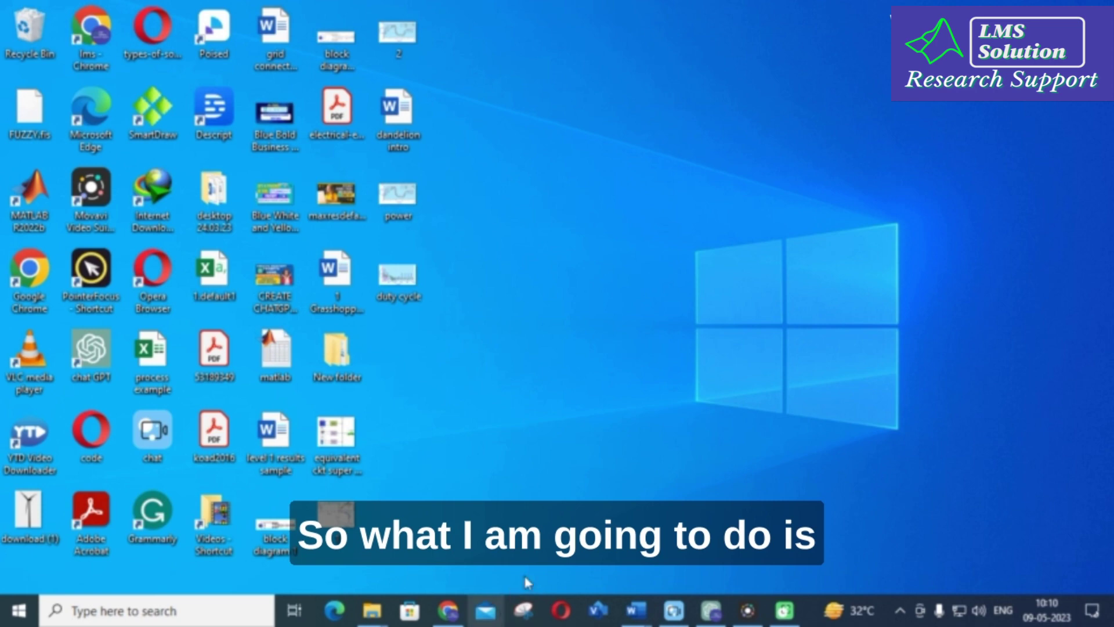
Upload the power image from the Desktop to the OCR.best converter.
click(448, 611)
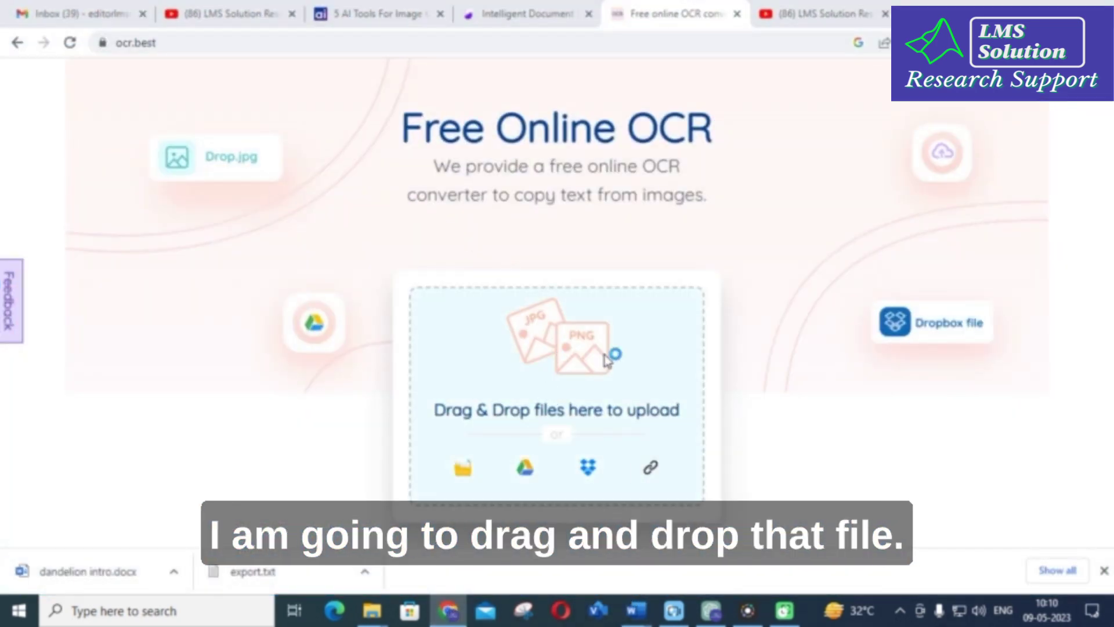
click(554, 358)
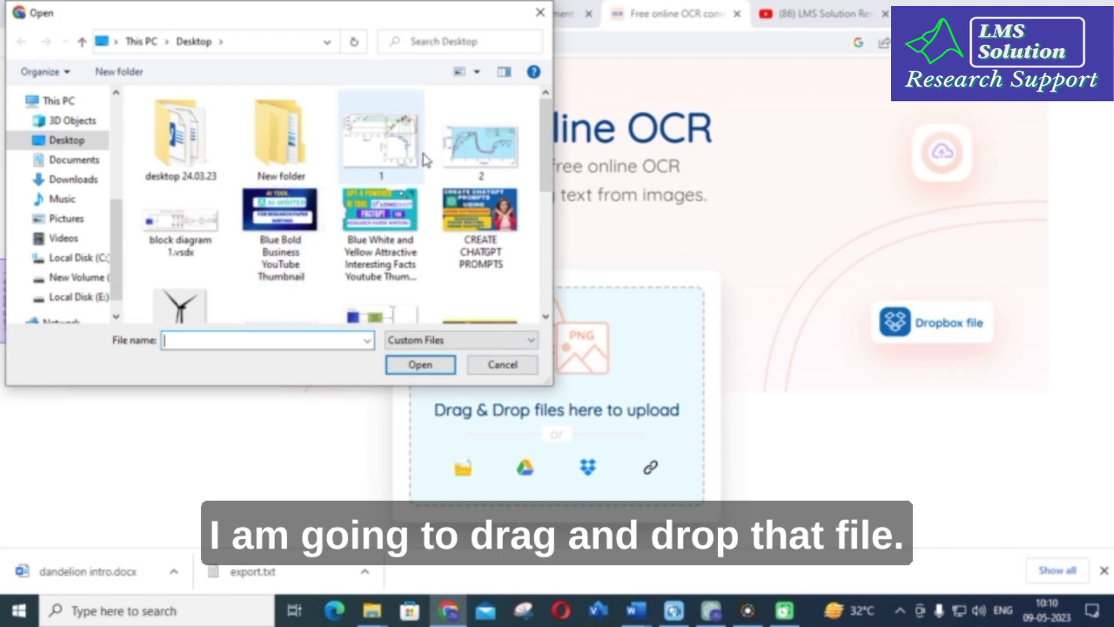
click(263, 231)
scroll(265, 232, down, 3)
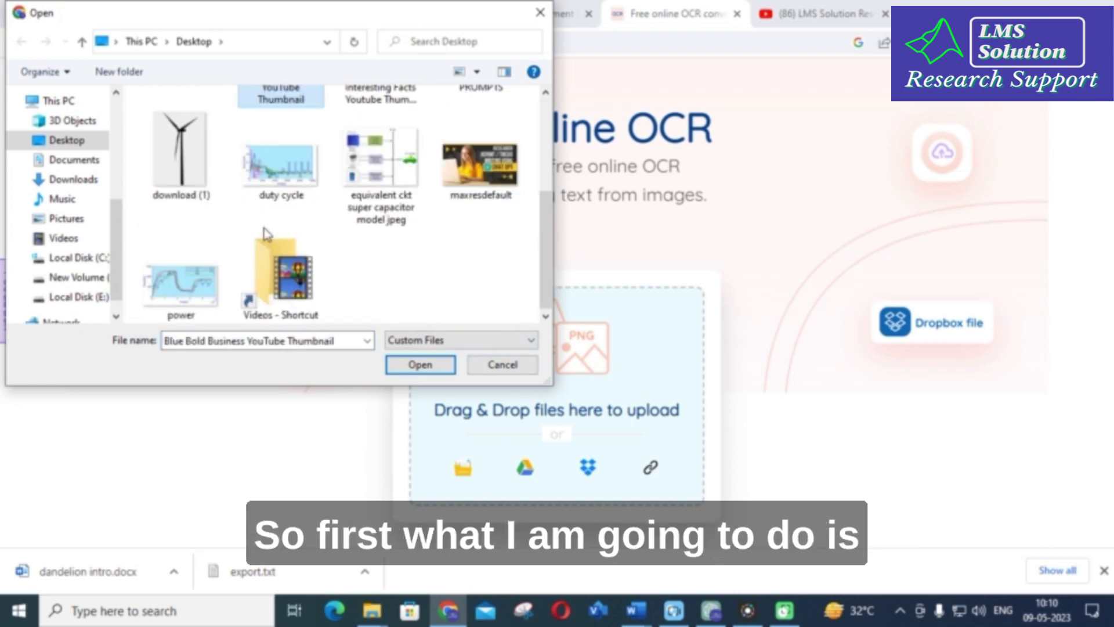
click(184, 290)
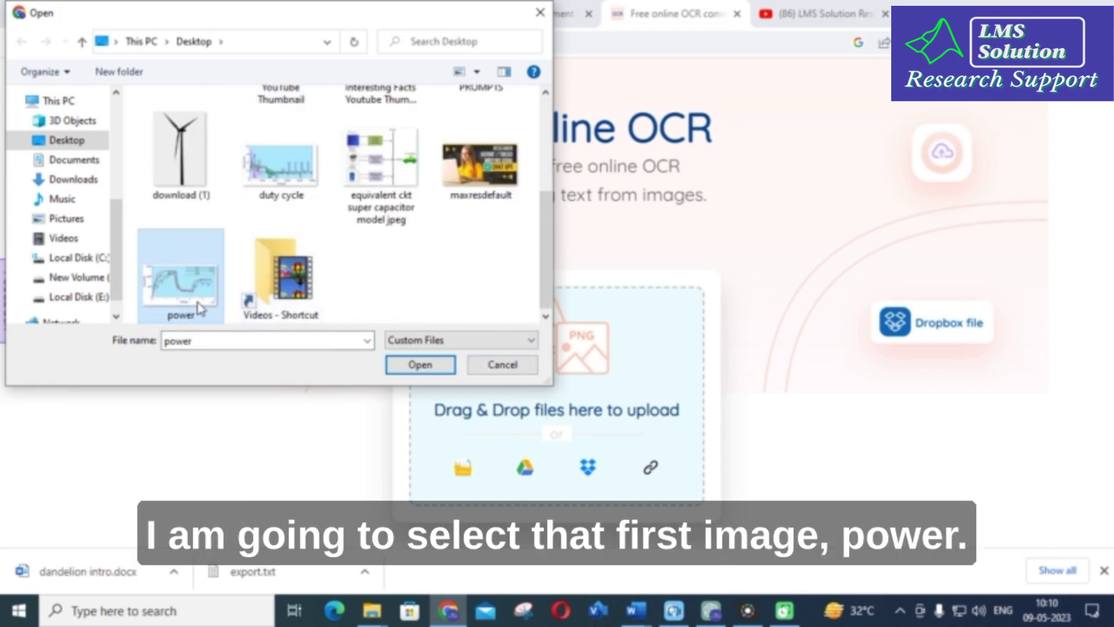
click(422, 365)
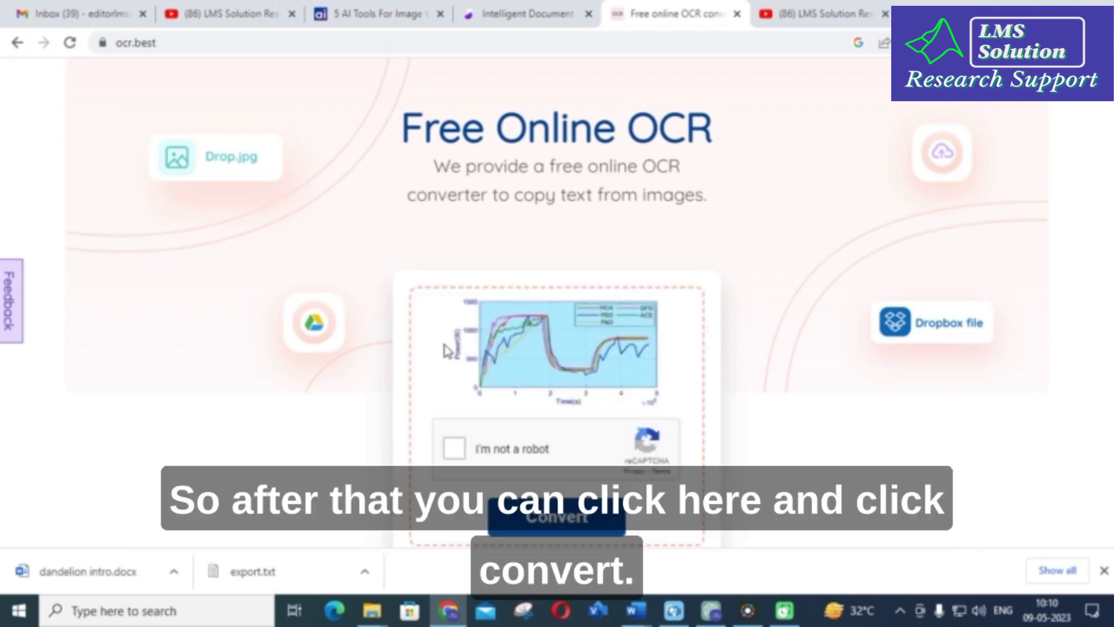
Pass the reCAPTCHA, convert the image, and select the extracted text from Power(W) to x10.
scroll(445, 351, down, 1)
click(454, 367)
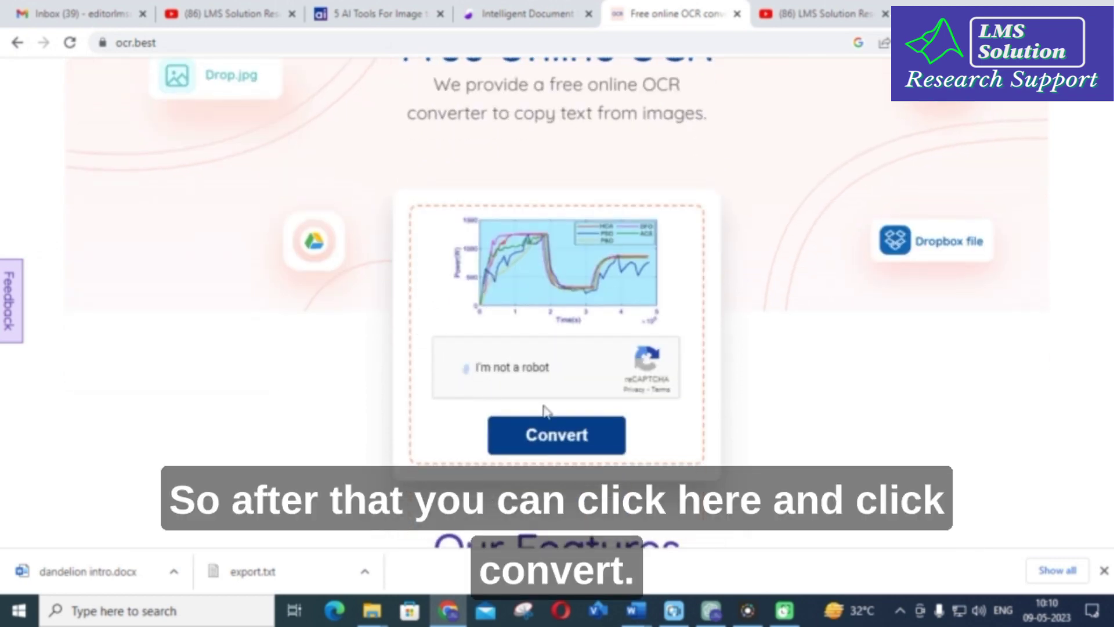
click(561, 438)
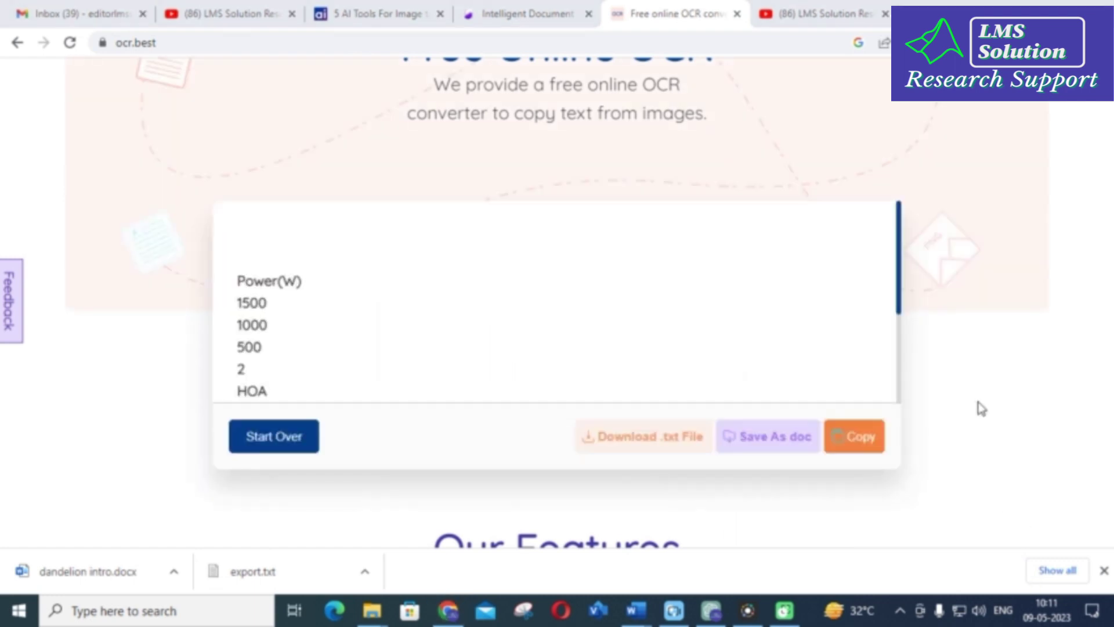
scroll(772, 328, up, 2)
scroll(337, 375, down, 1)
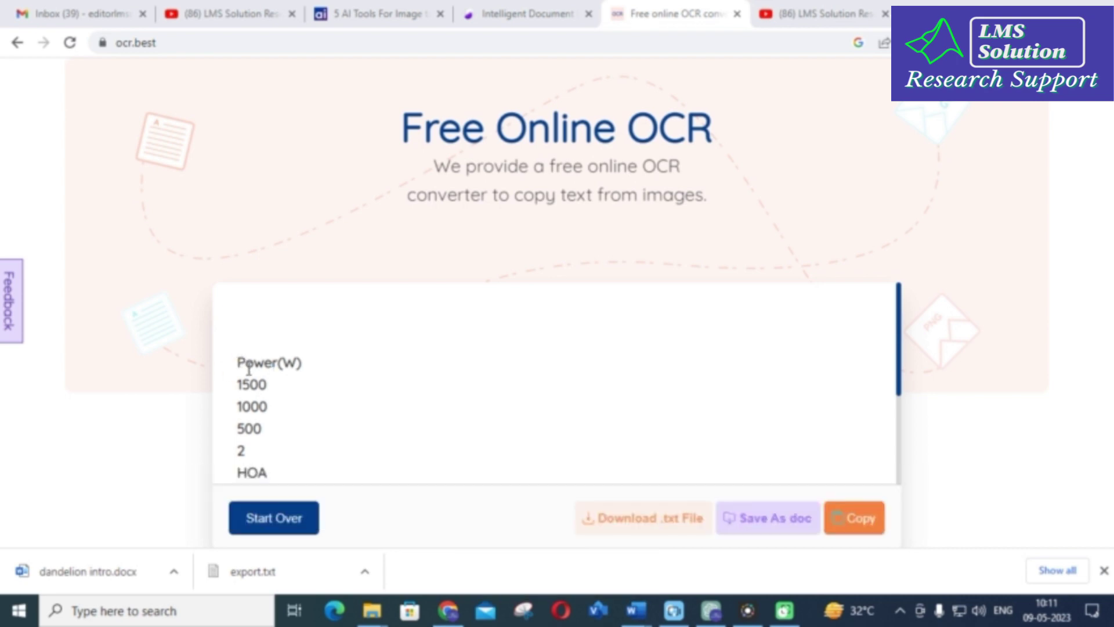
drag(240, 357, 301, 450)
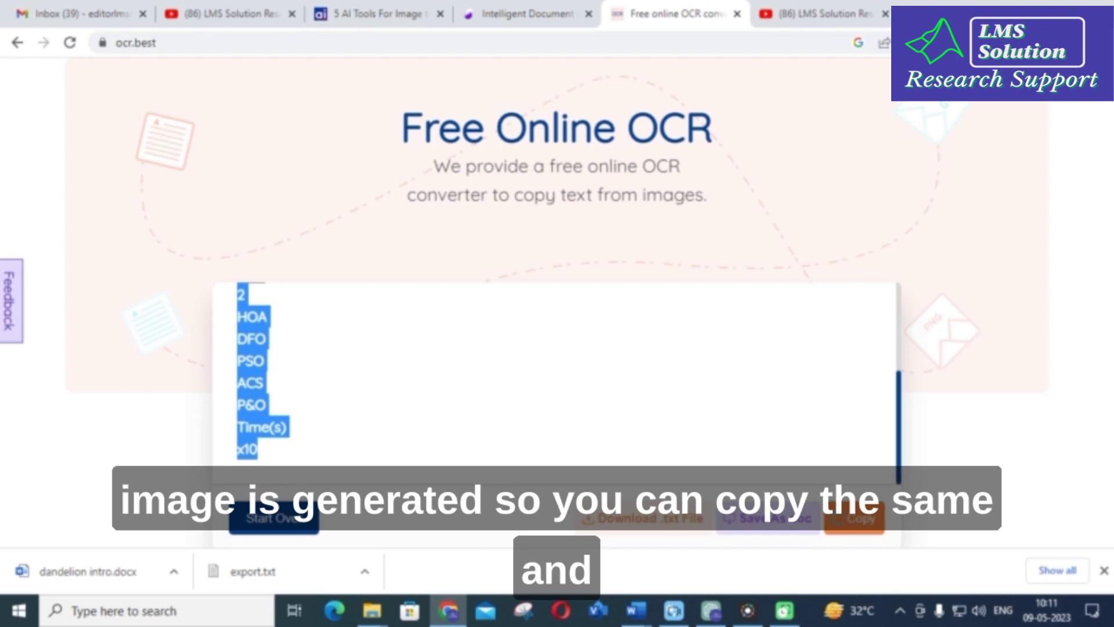
Paste the OCR text into the ChatGPT prompt box.
click(713, 615)
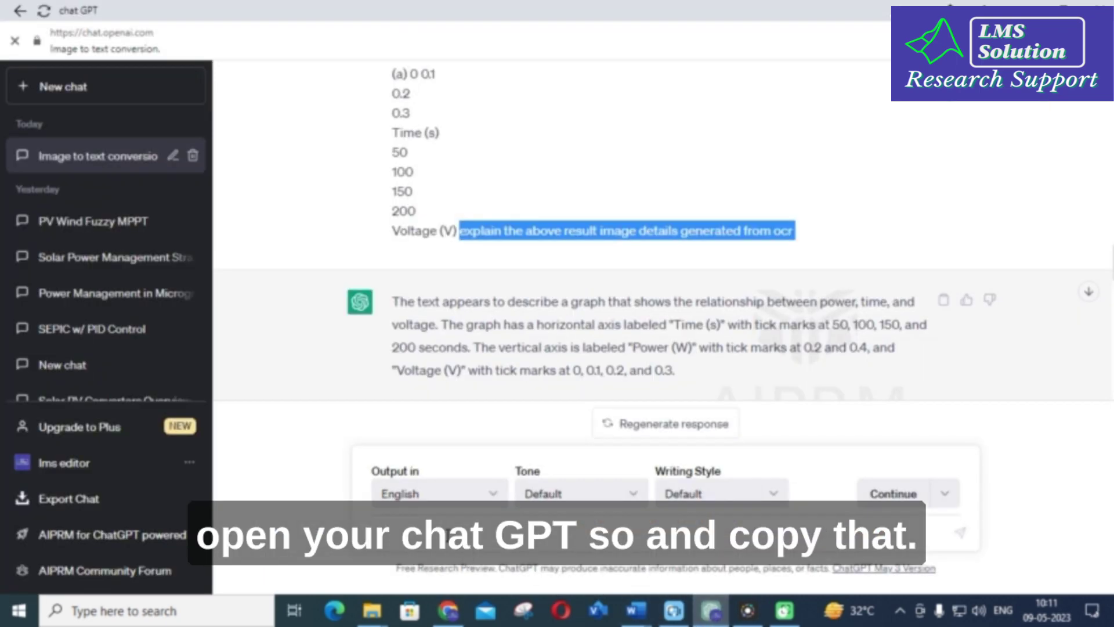
click(448, 536)
key(ctrl+v)
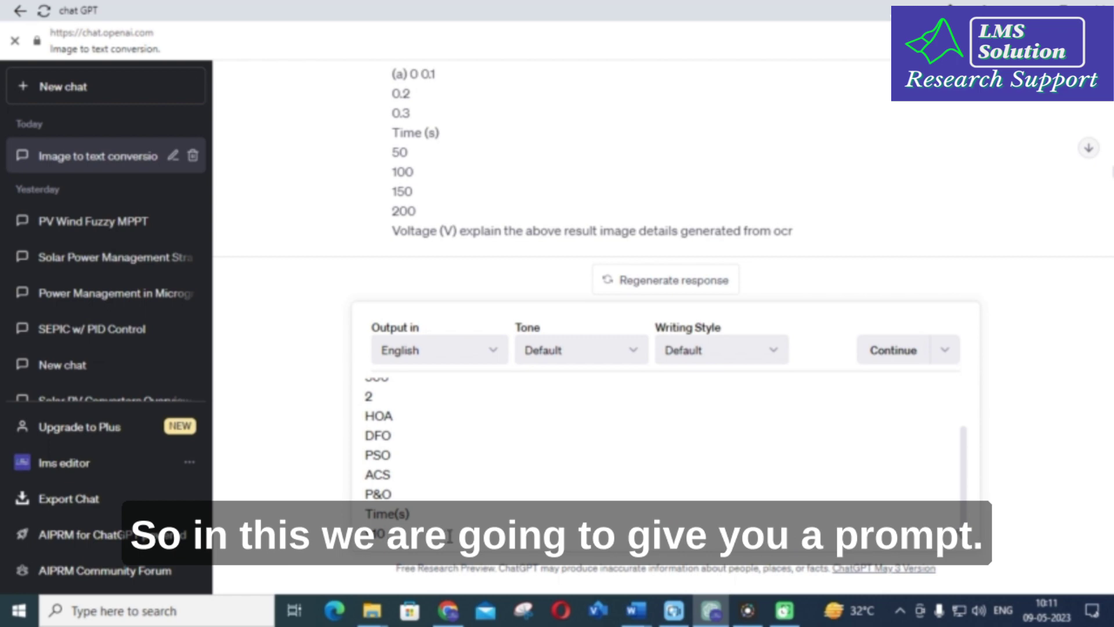
Select the explain-the-result prompt line in Word's Document1.
click(636, 610)
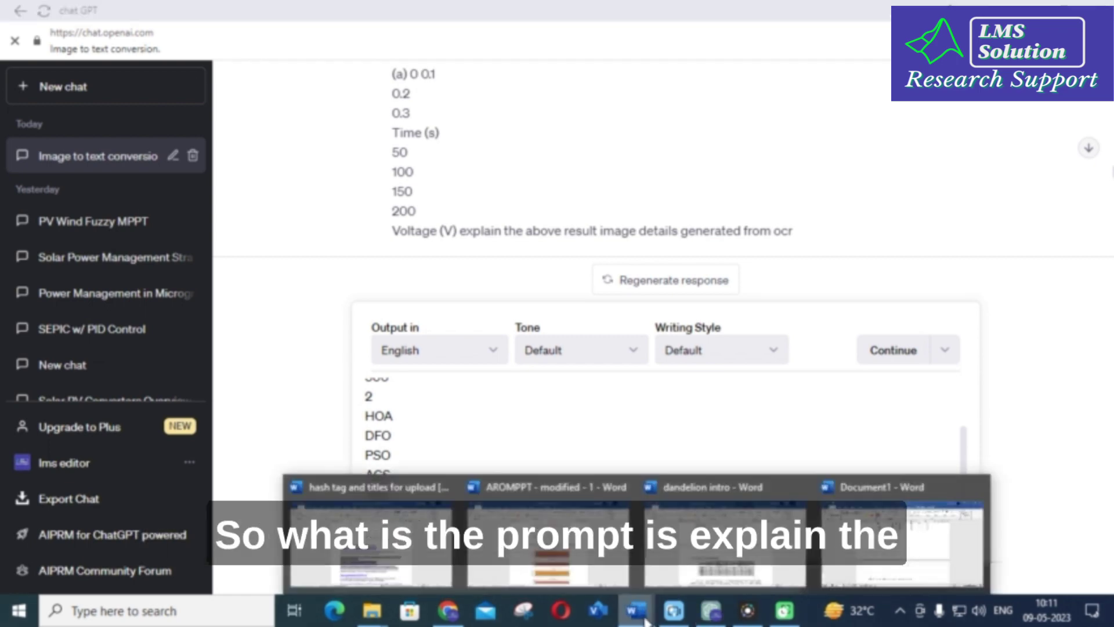
click(903, 568)
scroll(386, 478, down, 2)
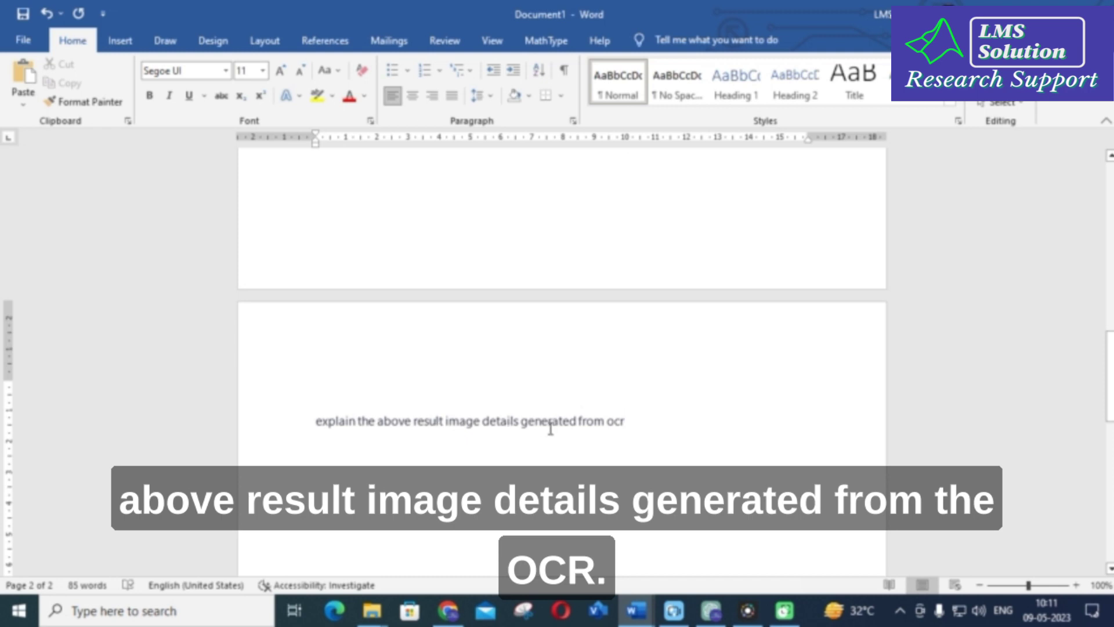
drag(320, 424, 630, 428)
key(ctrl+c)
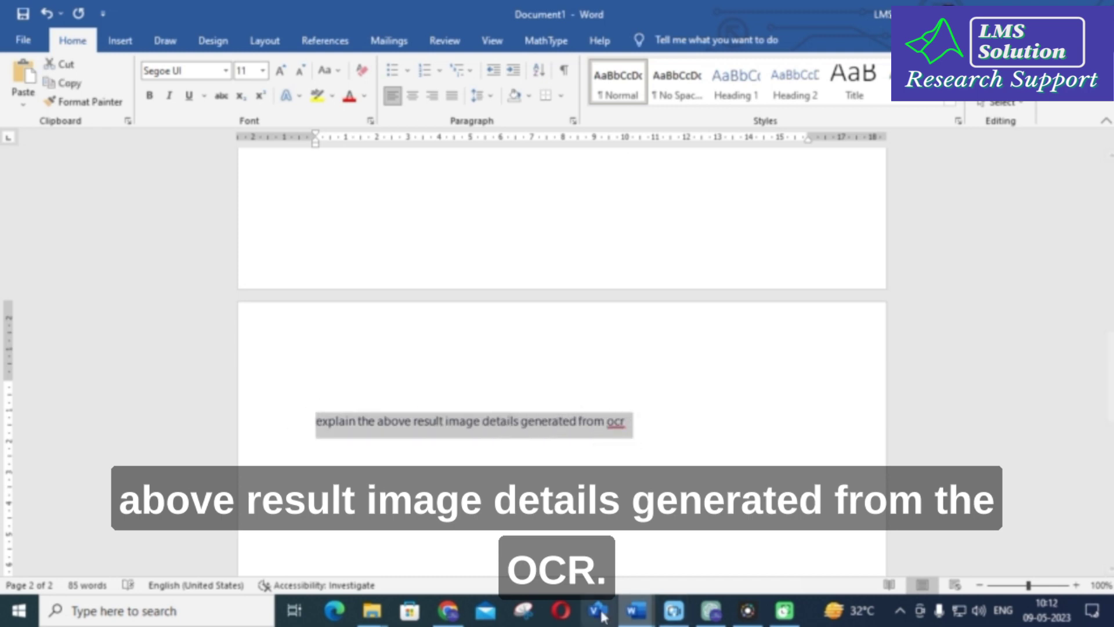
click(448, 610)
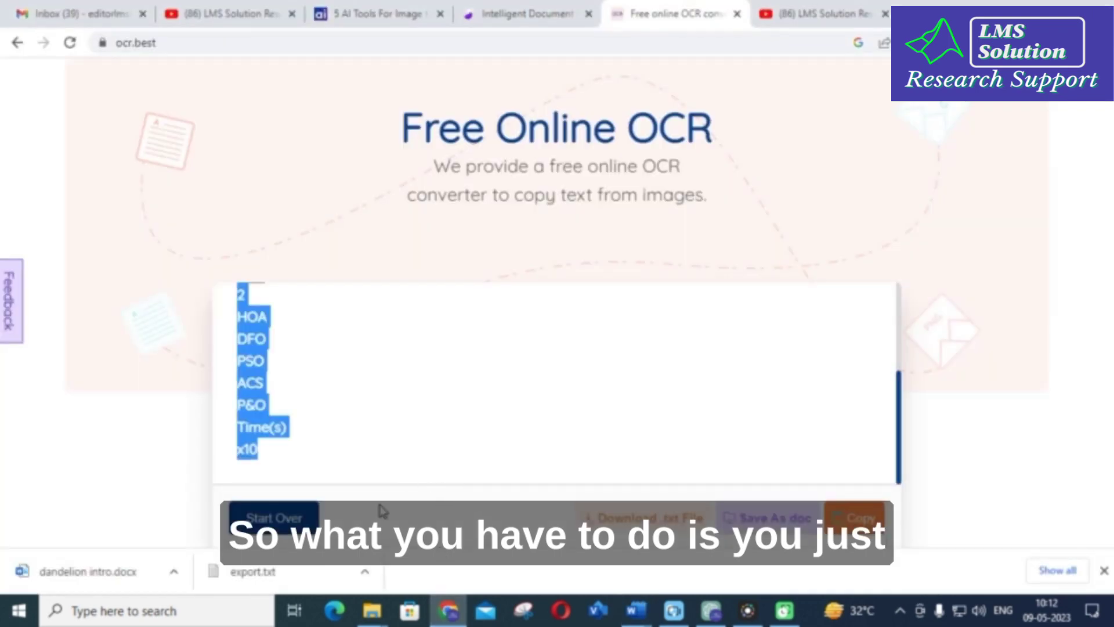
Add the explain prompt plus 'in about 100 words' after the OCR text and send it.
click(711, 610)
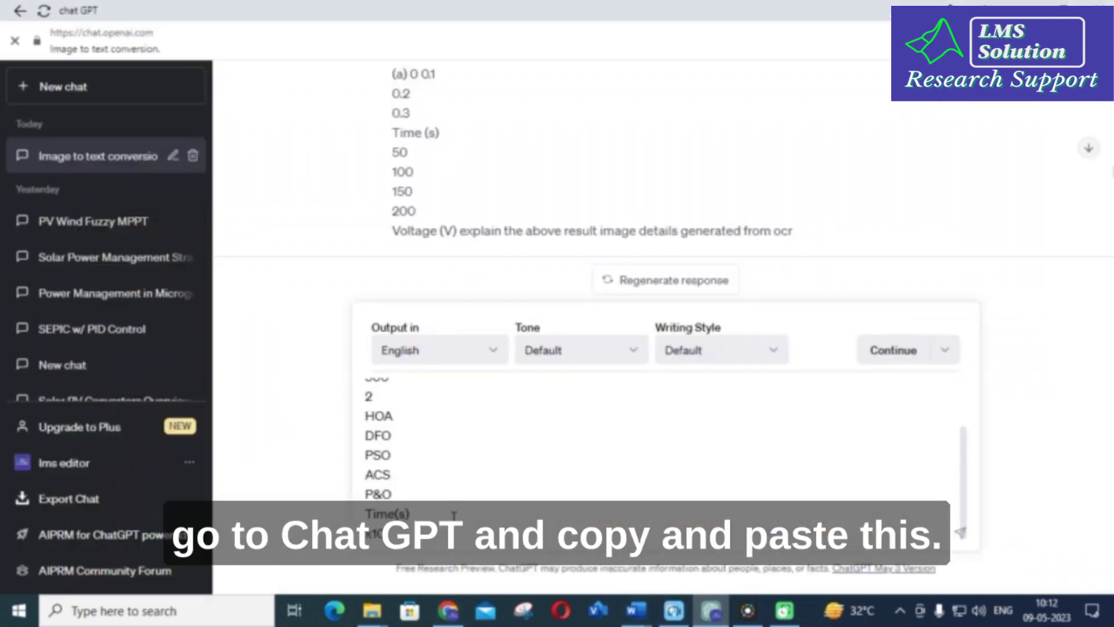
key(ctrl+v)
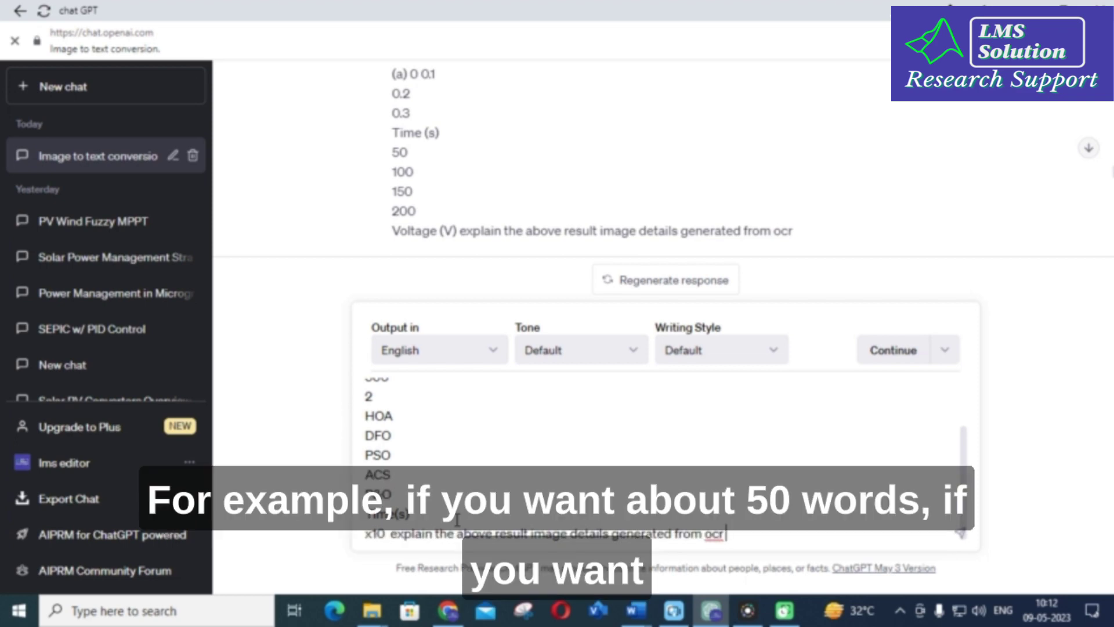
text(in about)
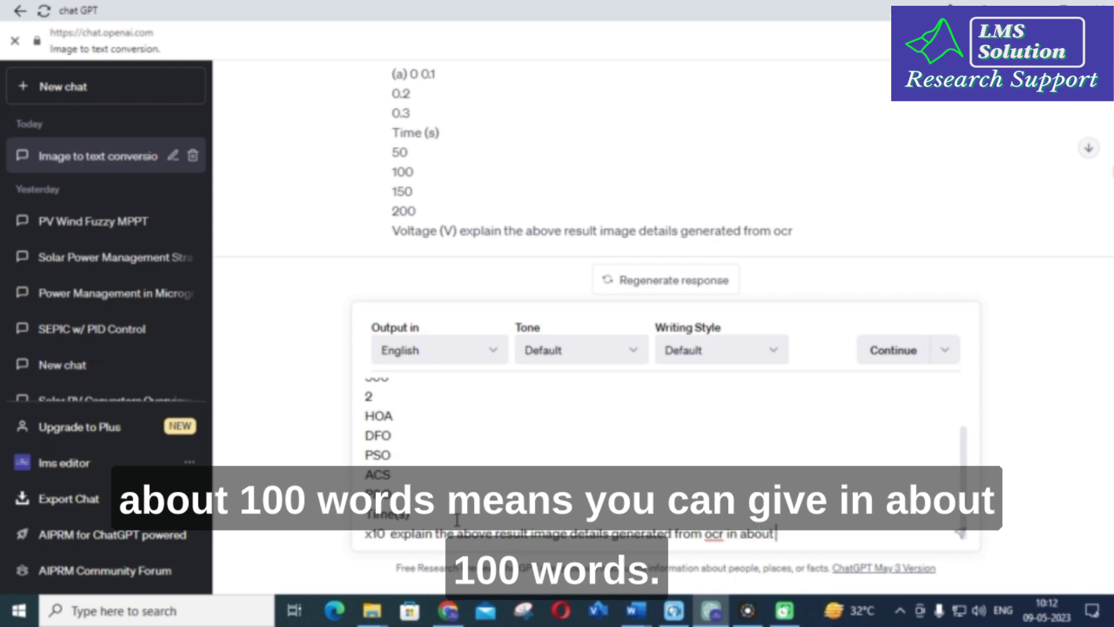
text( 100 words)
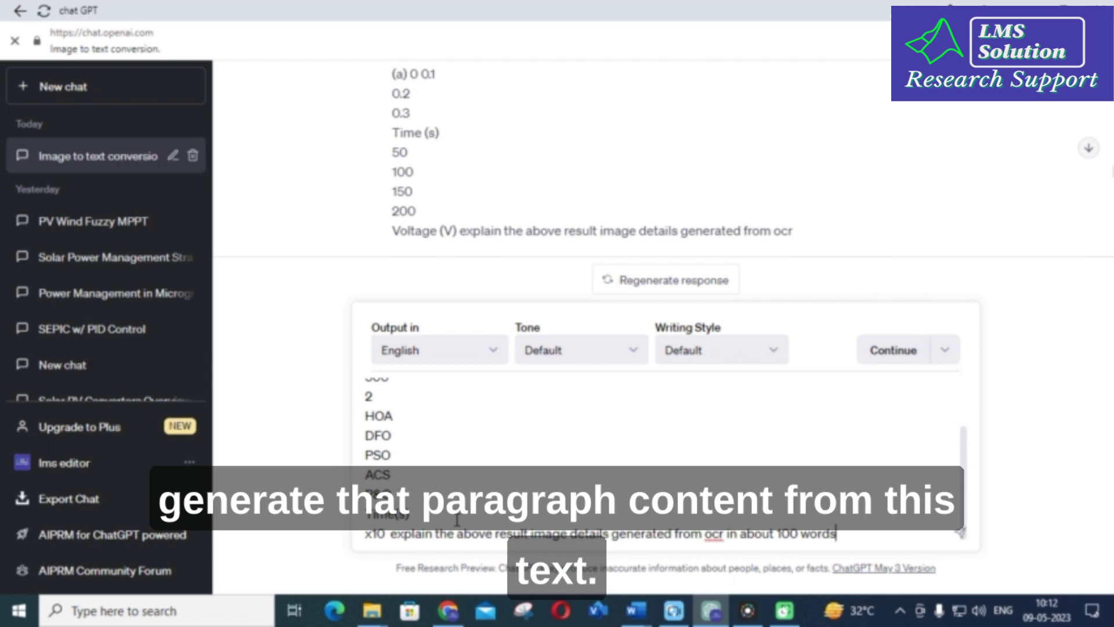
key(Return)
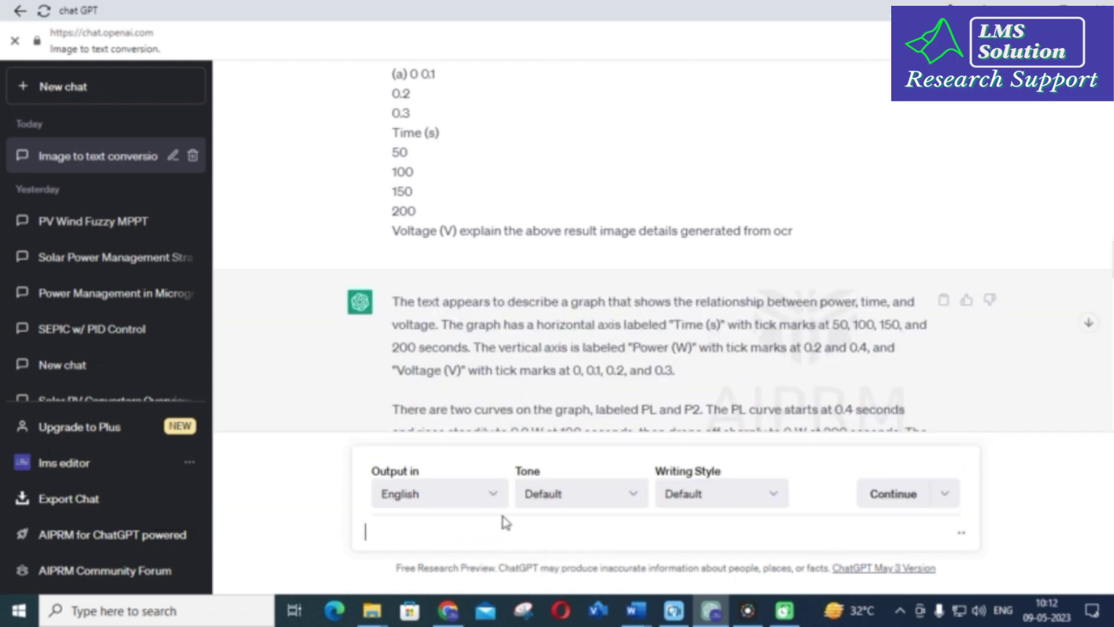
Read ChatGPT's 100-word explanation of the five-curve photovoltaic power-versus-time graph.
scroll(470, 296, down, 10)
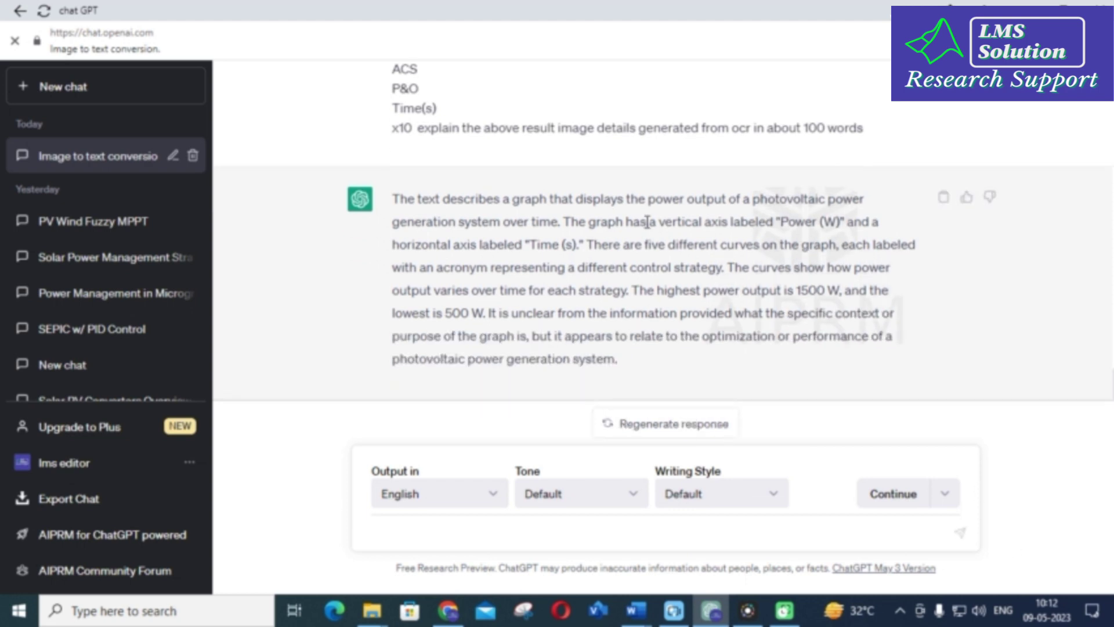
scroll(638, 228, up, 2)
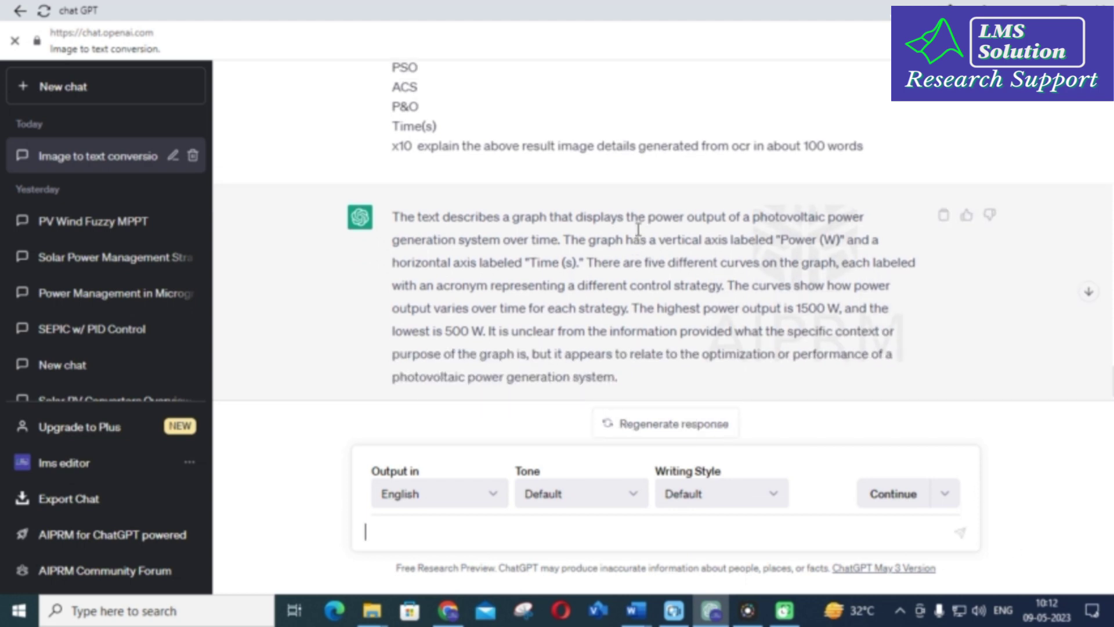
scroll(644, 255, down, 2)
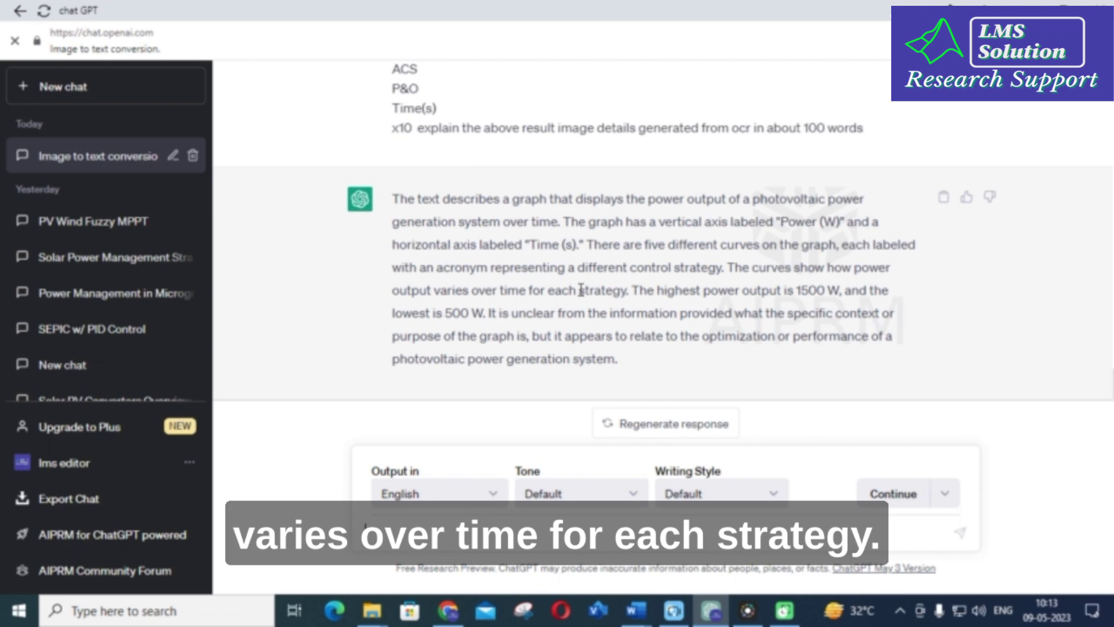
scroll(575, 294, up, 8)
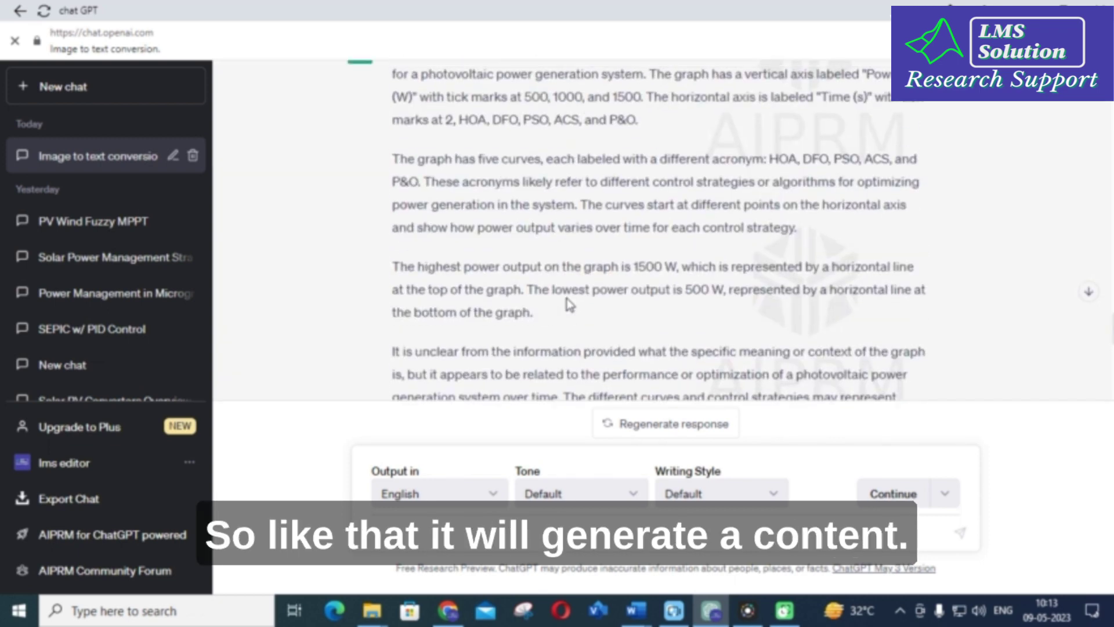
scroll(569, 305, up, 7)
scroll(567, 303, down, 2)
scroll(528, 290, down, 3)
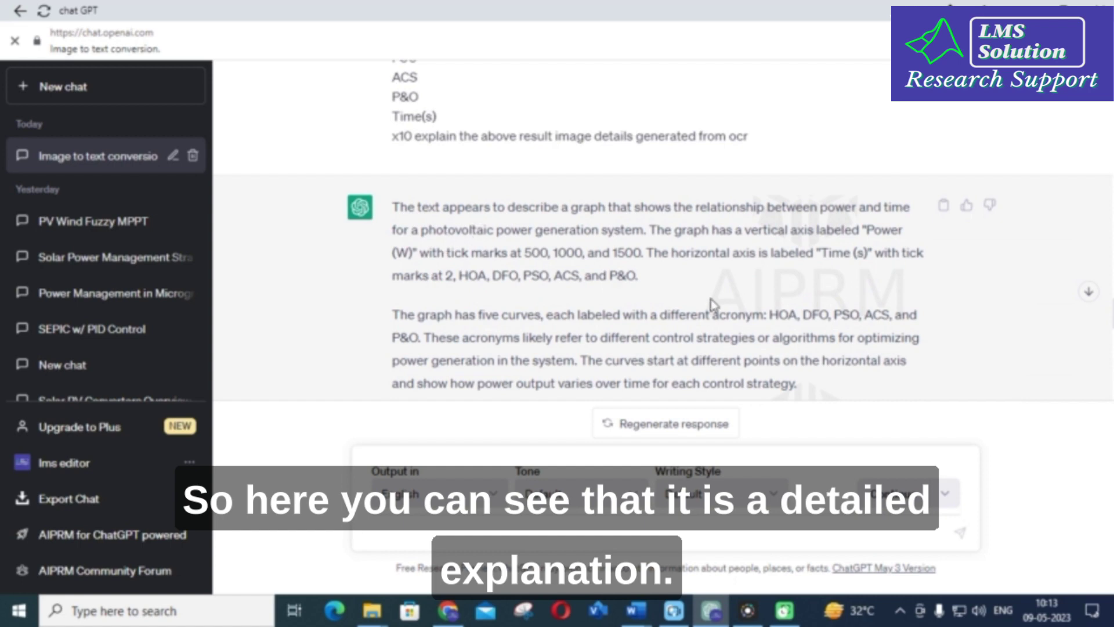
scroll(539, 272, down, 2)
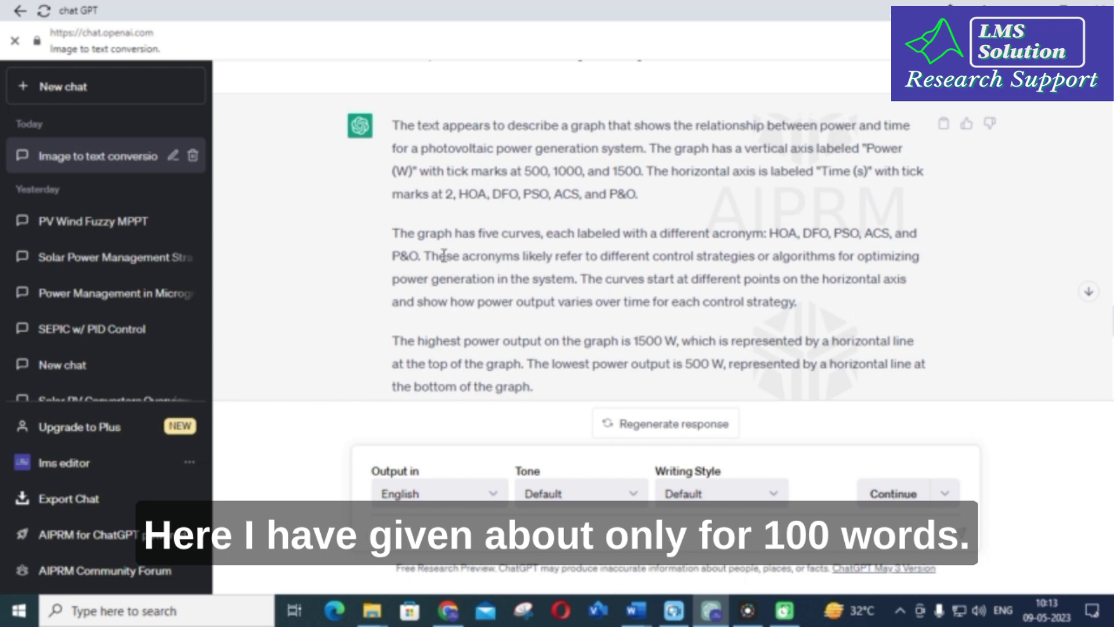
scroll(432, 252, down, 4)
scroll(448, 257, up, 2)
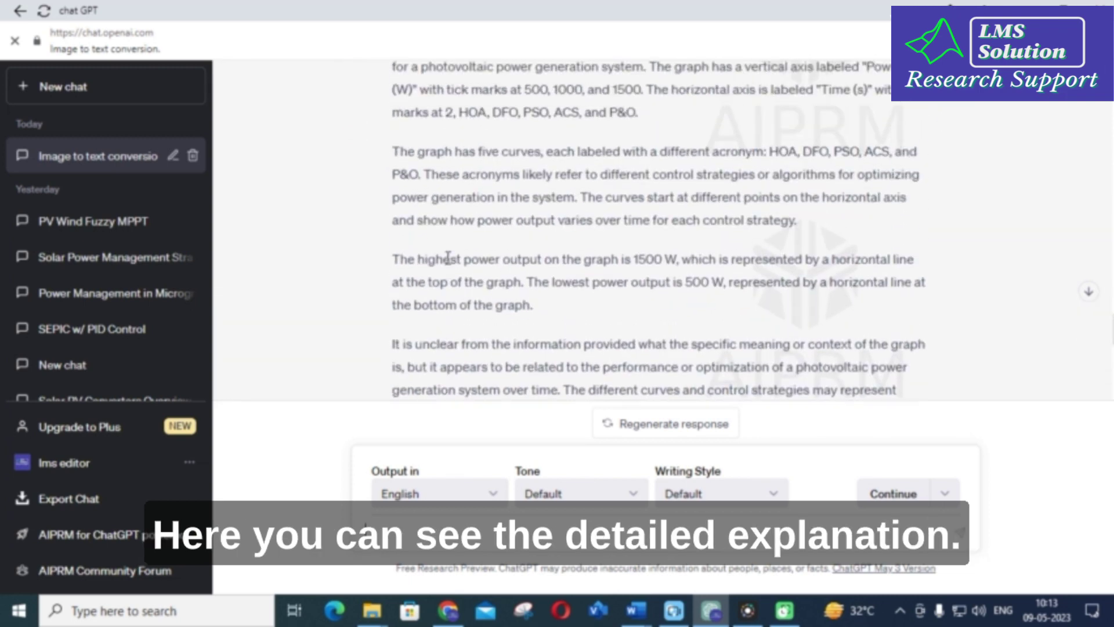
scroll(444, 250, up, 2)
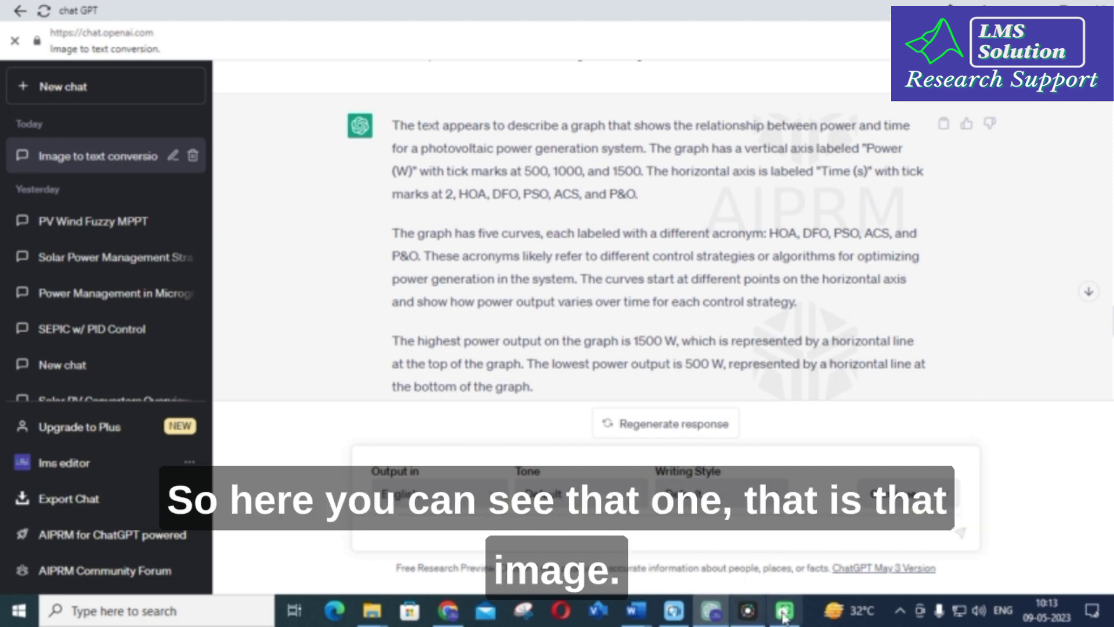
click(629, 613)
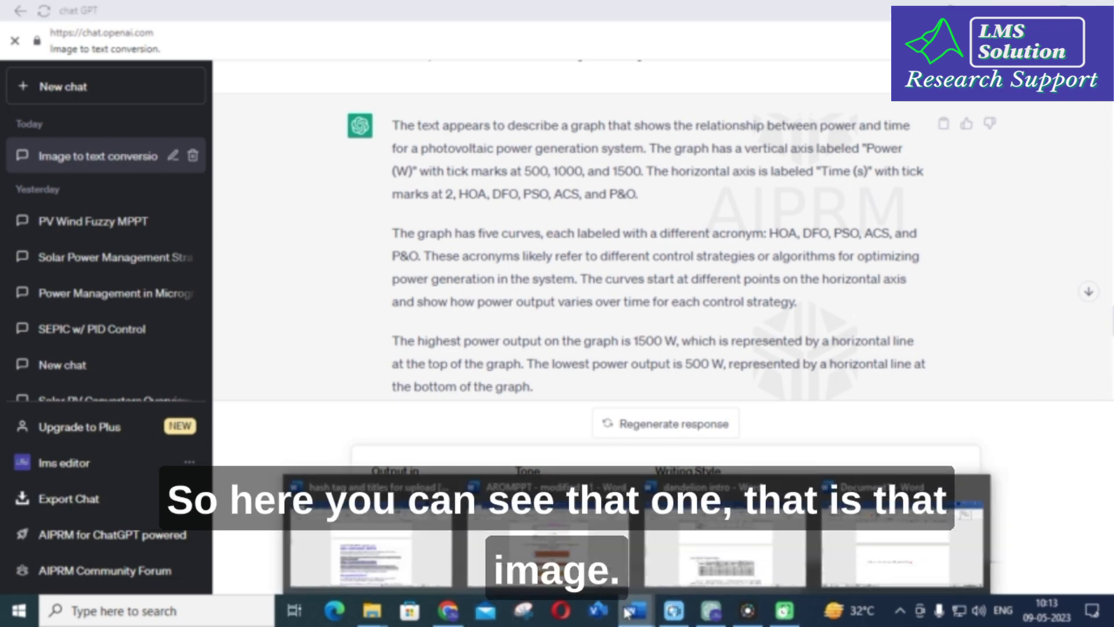
Recheck power.png in Photos, then return to ChatGPT's reply citing 1500 W highest, 500 W lowest.
click(734, 554)
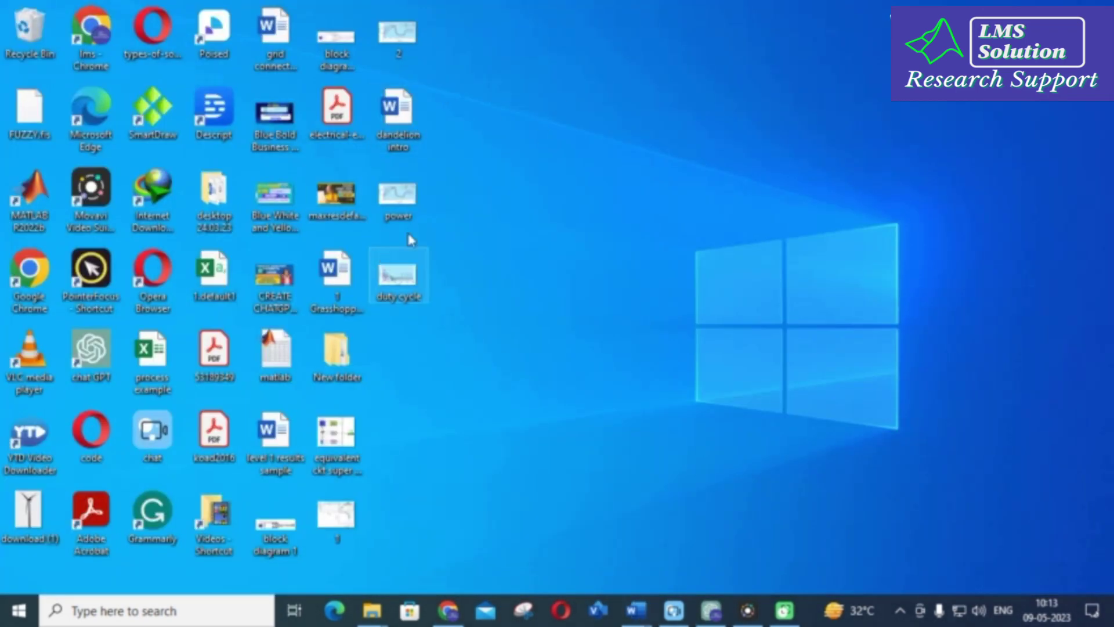
double_click(407, 200)
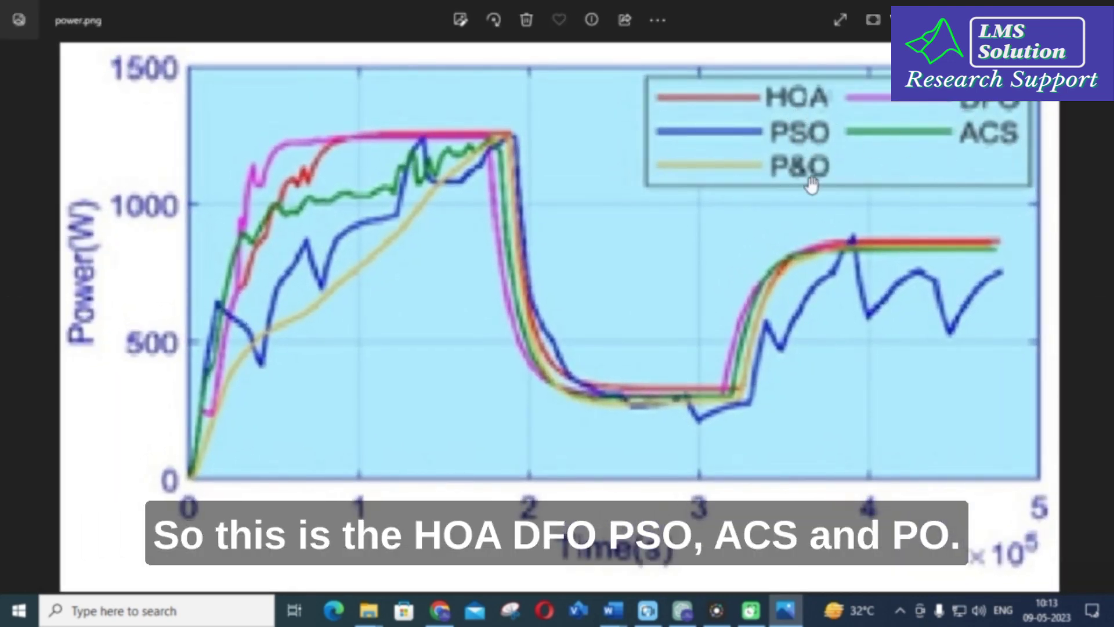
scroll(807, 183, down, 2)
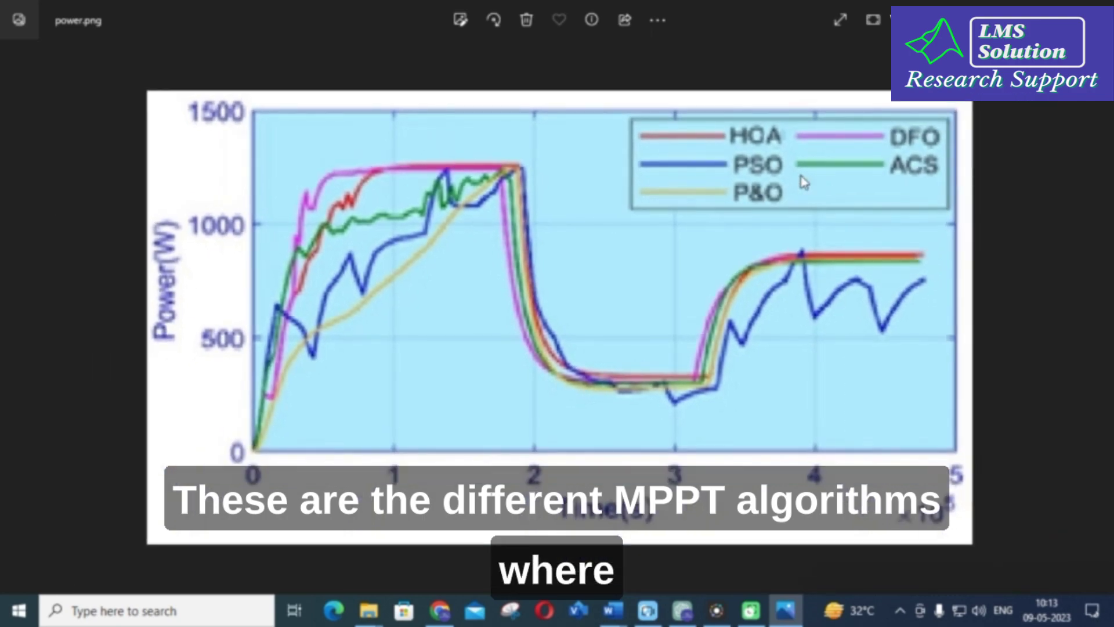
click(1098, 5)
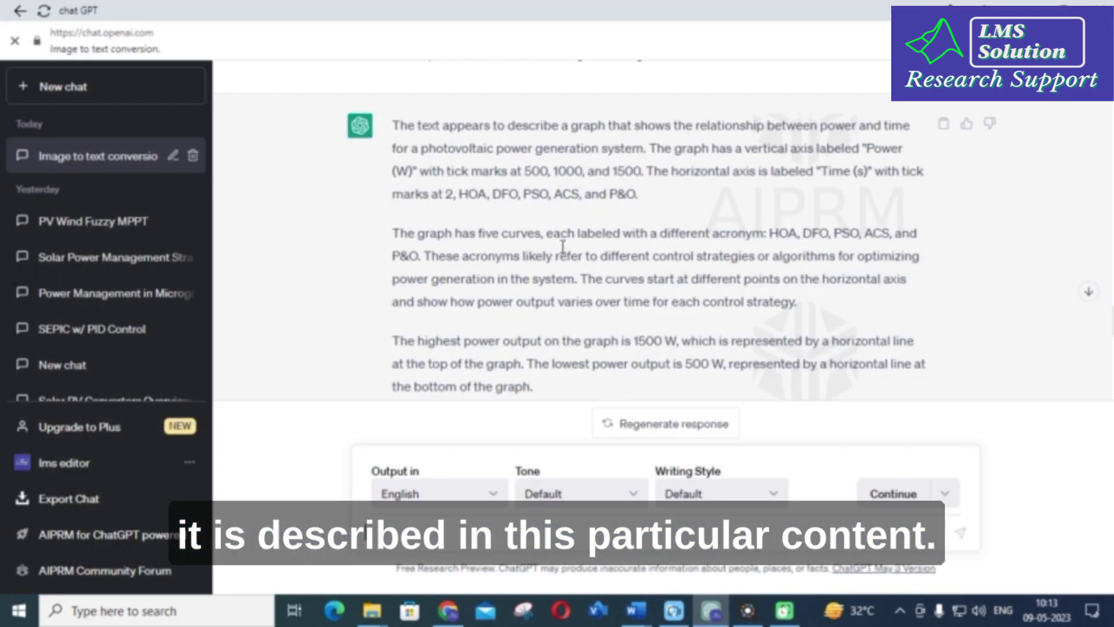
click(708, 609)
scroll(580, 238, down, 1)
scroll(551, 255, down, 1)
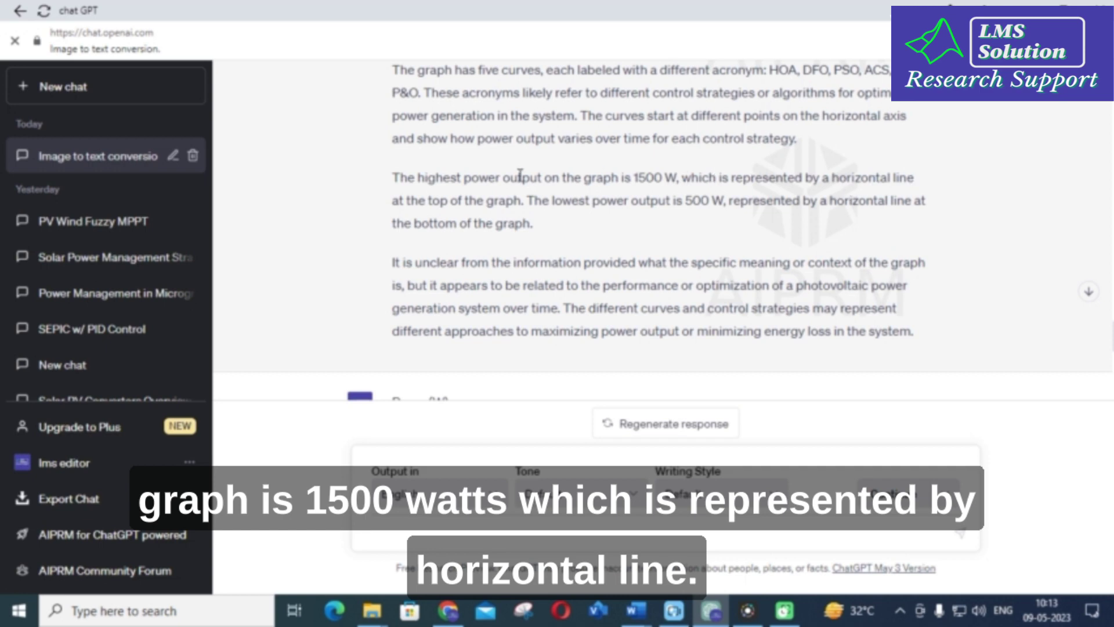
scroll(520, 177, down, 4)
scroll(522, 203, down, 4)
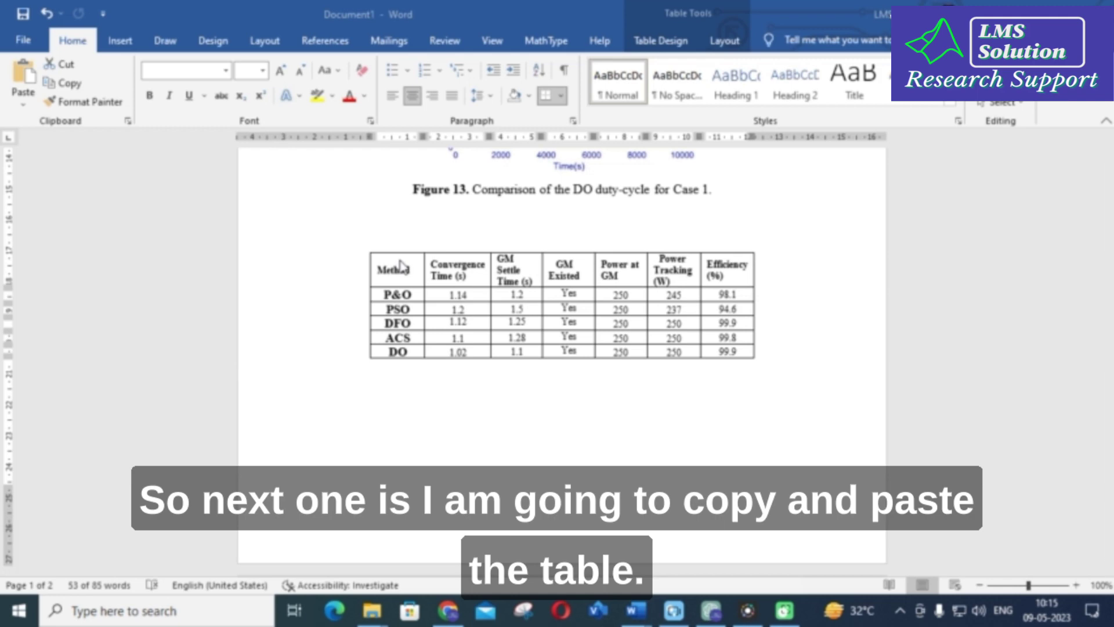
Copy the P&O, PSO, DFO, ACS and DO comparison table from Word and return to ChatGPT.
click(363, 245)
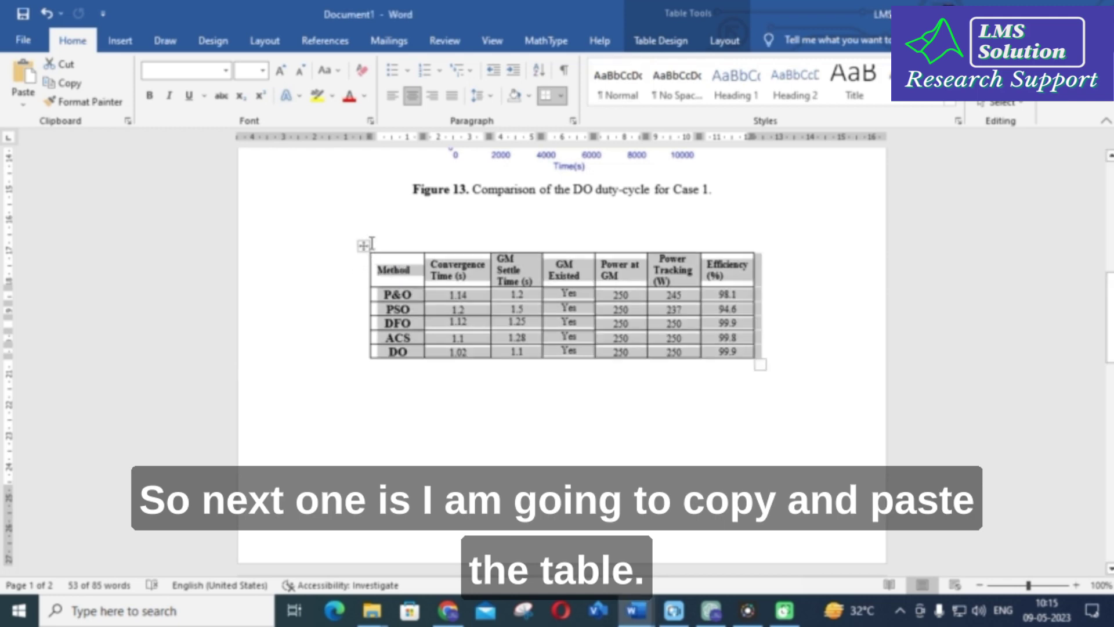
click(363, 245)
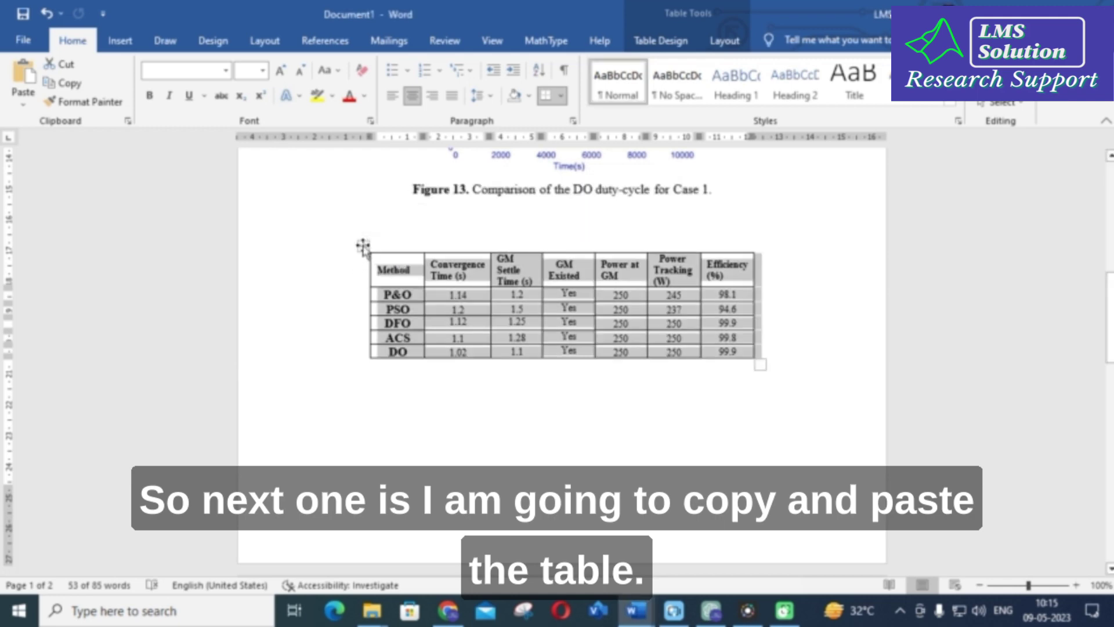
key(ctrl+c)
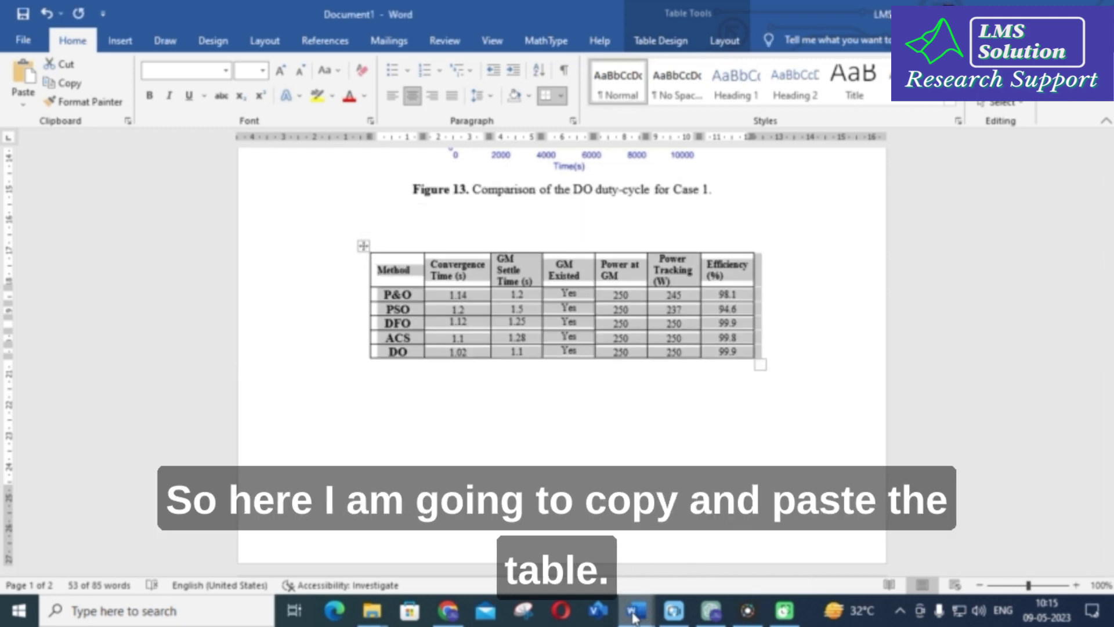
click(707, 617)
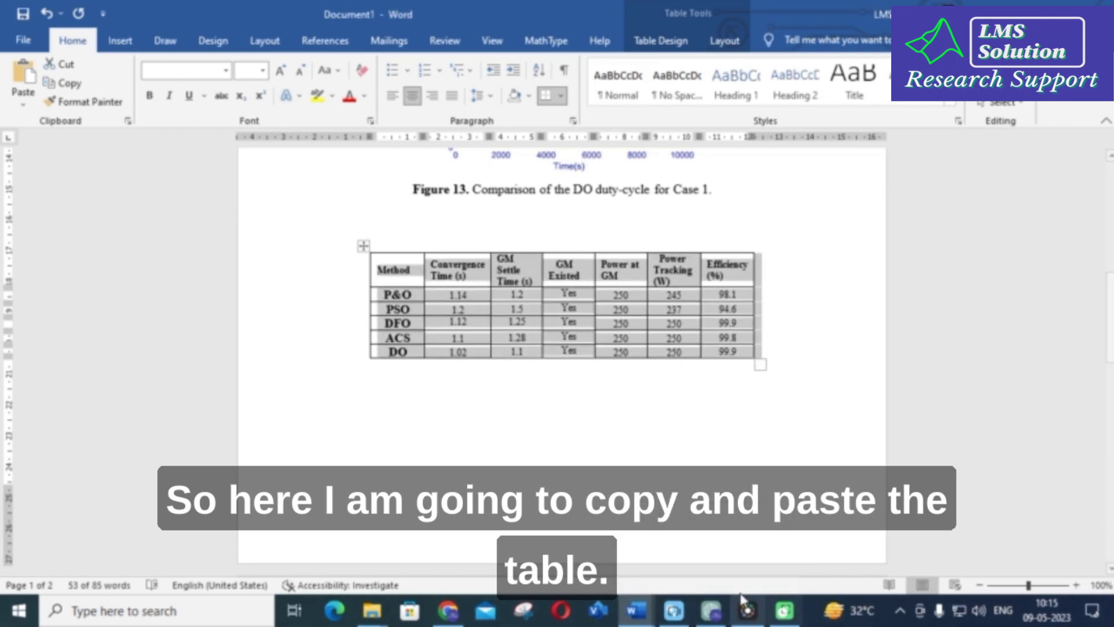
click(707, 616)
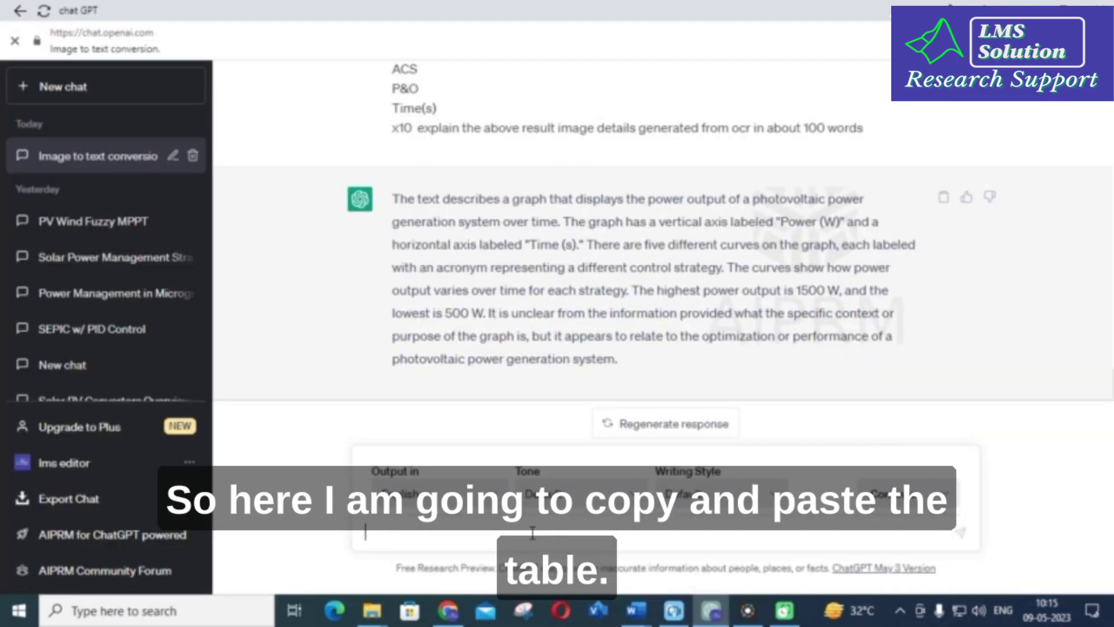
Paste the table and ask ChatGPT to 'explain in detail the above table in favour of Do method'.
key(ctrl+v)
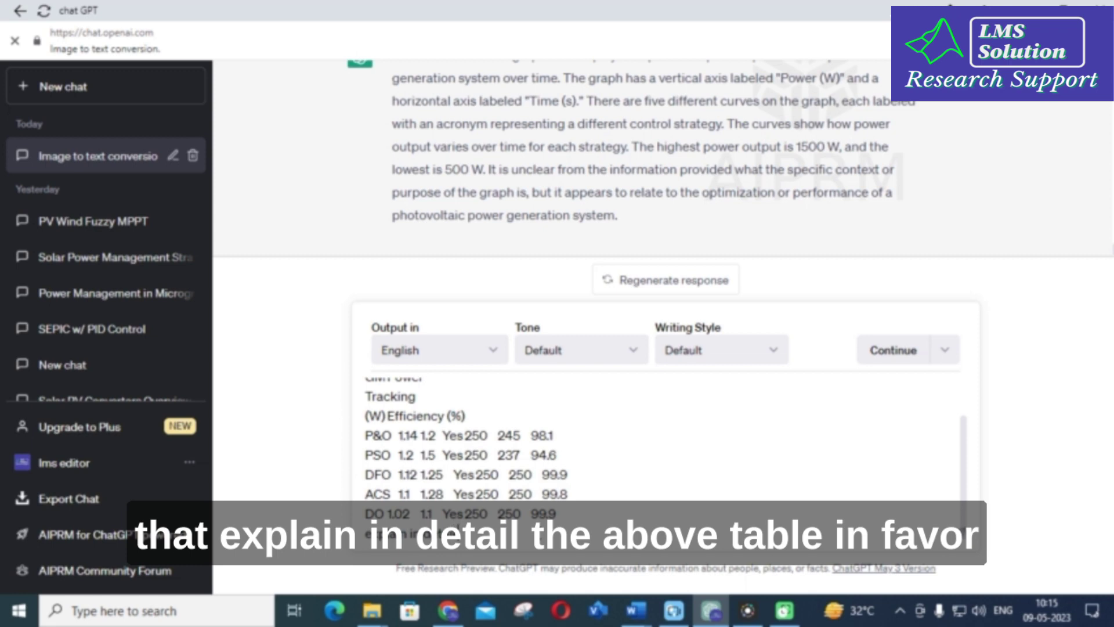
text(taur)
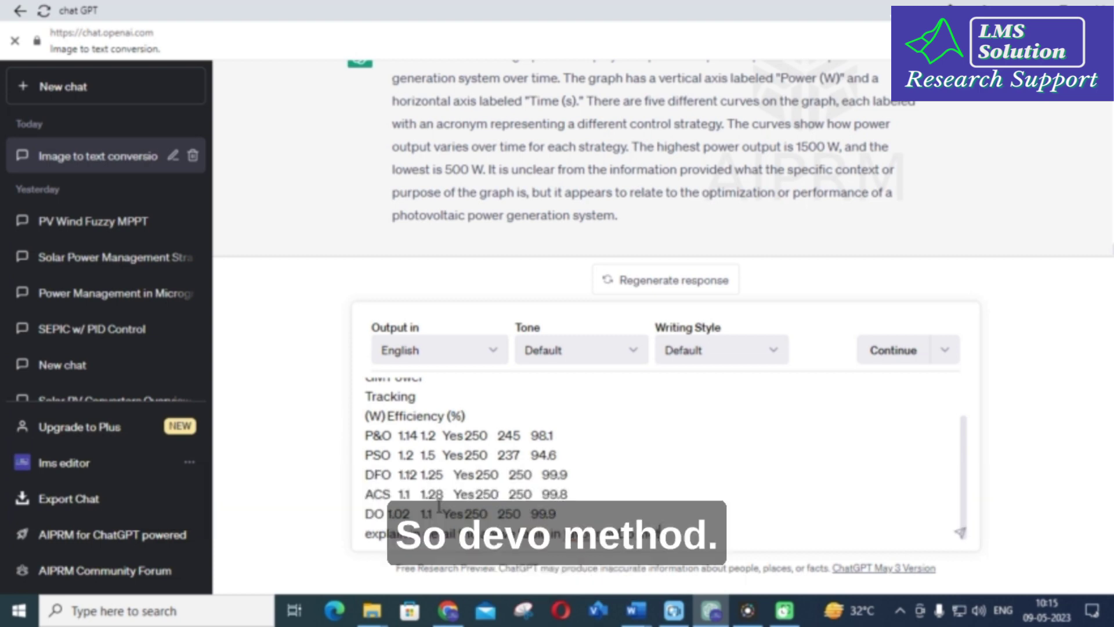
text(hod)
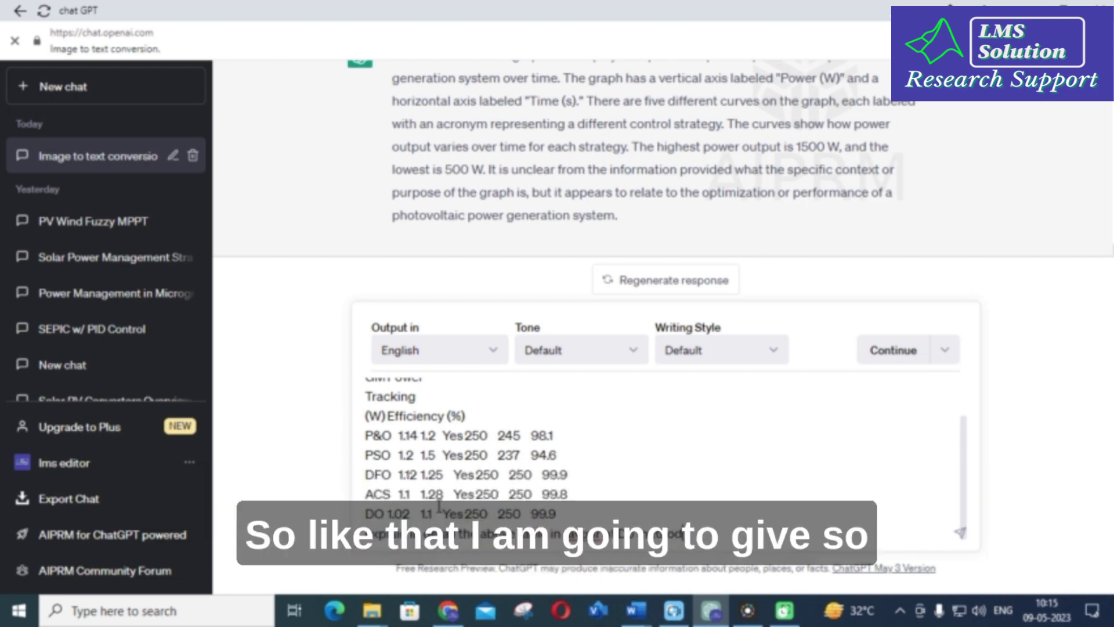
key(Return)
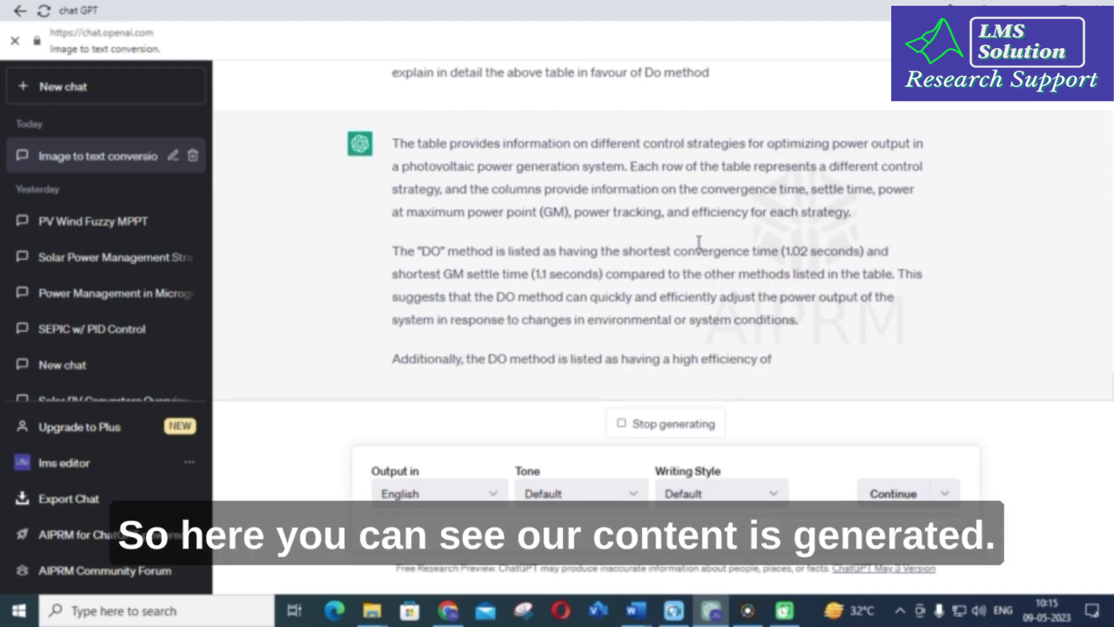
Review the reply favouring DO (1.02 s convergence, 99.9% efficiency), then paste the comparison table into a new prompt.
scroll(737, 147, up, 1)
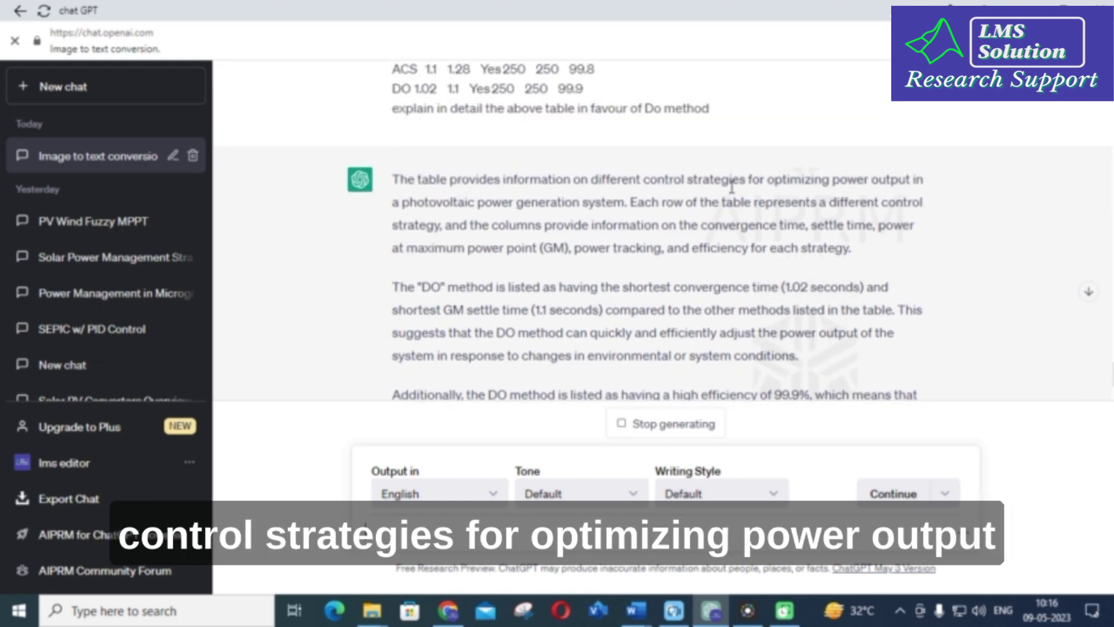
scroll(568, 198, down, 2)
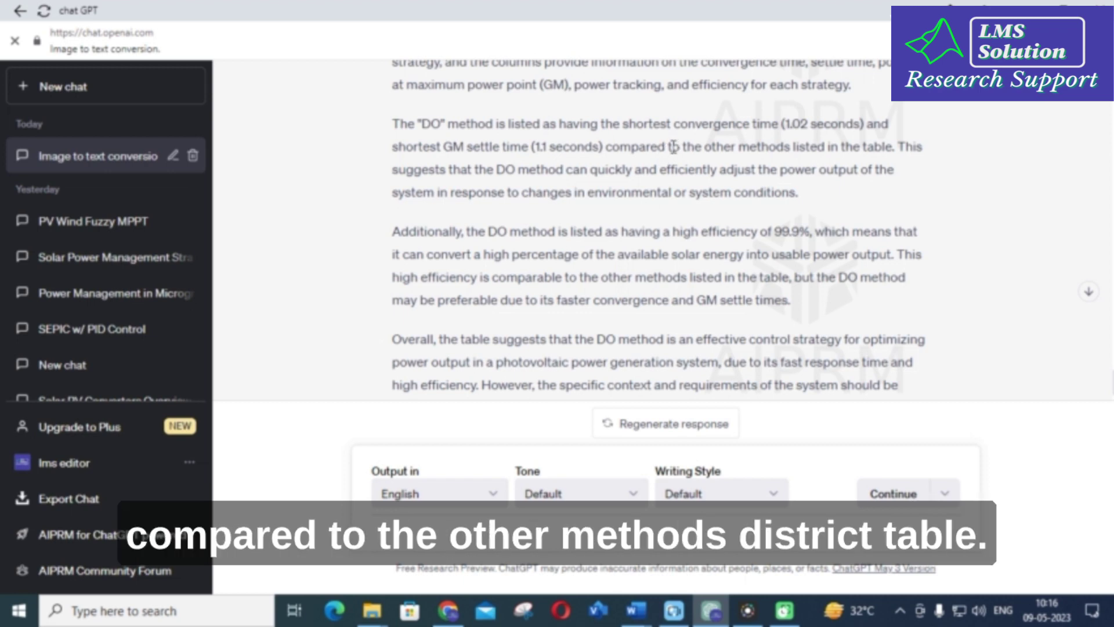
scroll(647, 171, down, 1)
scroll(496, 243, up, 10)
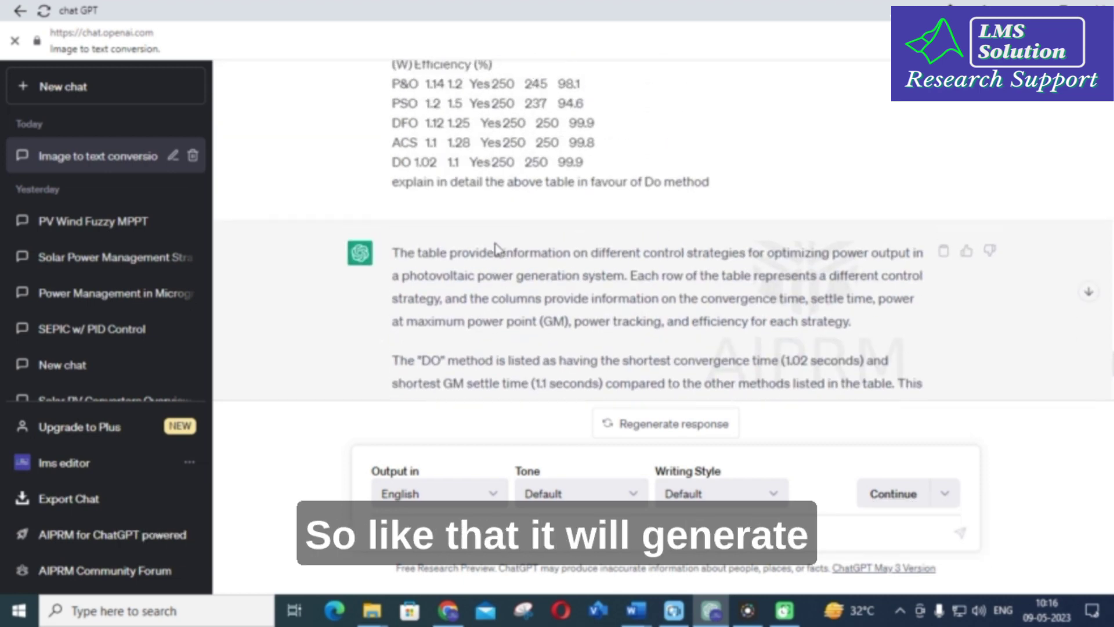
scroll(505, 238, down, 1)
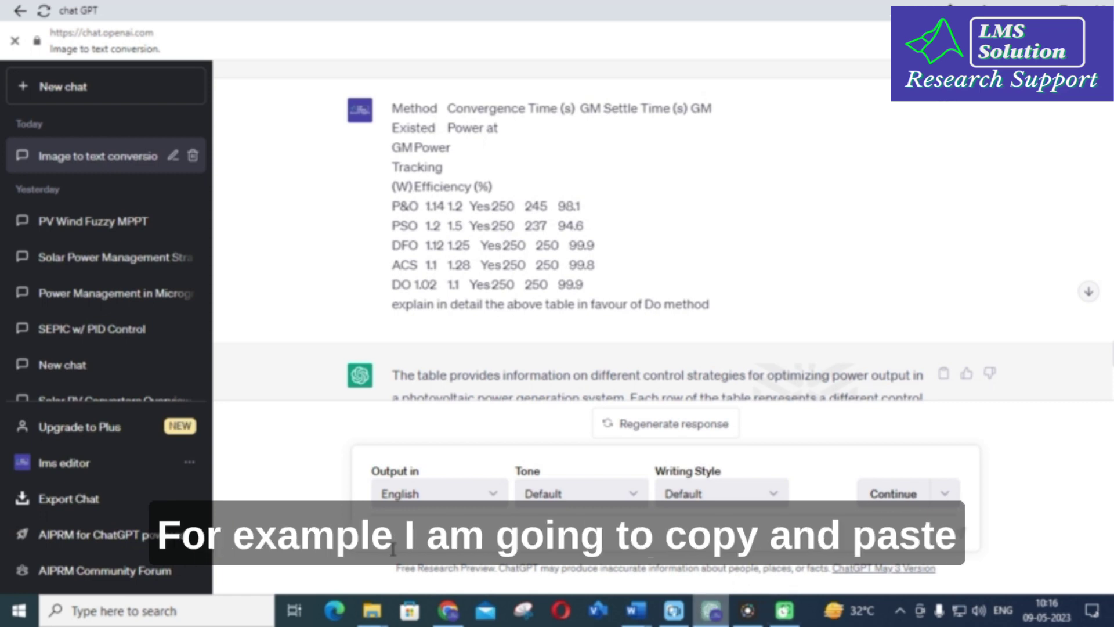
click(441, 551)
key(ctrl+v)
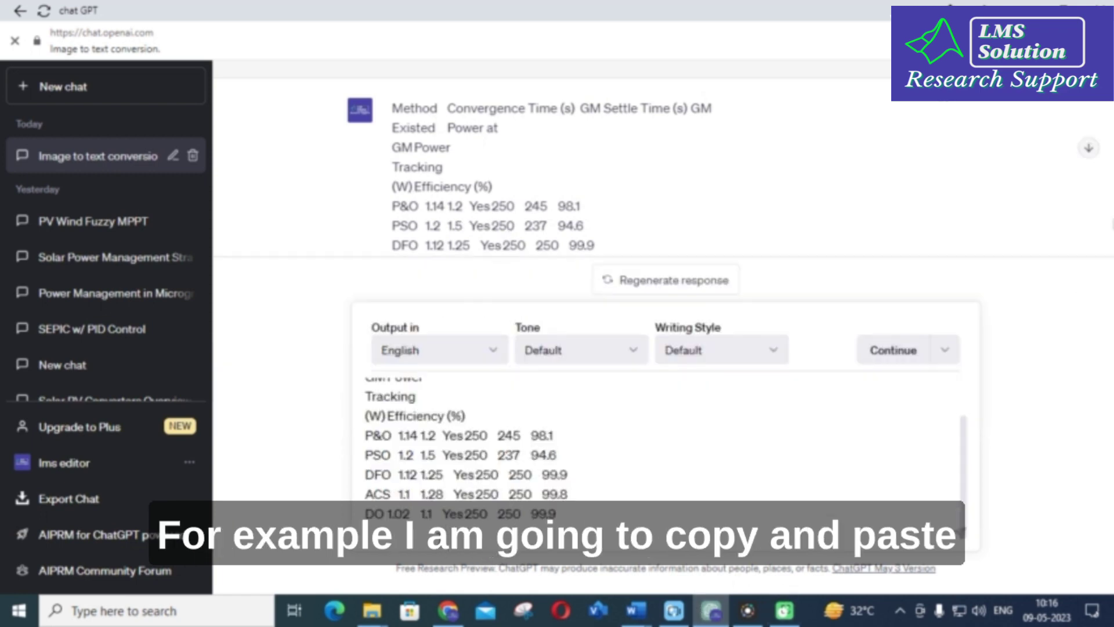
Type the request 'explain the above table' below the pasted comparison table.
text(ex)
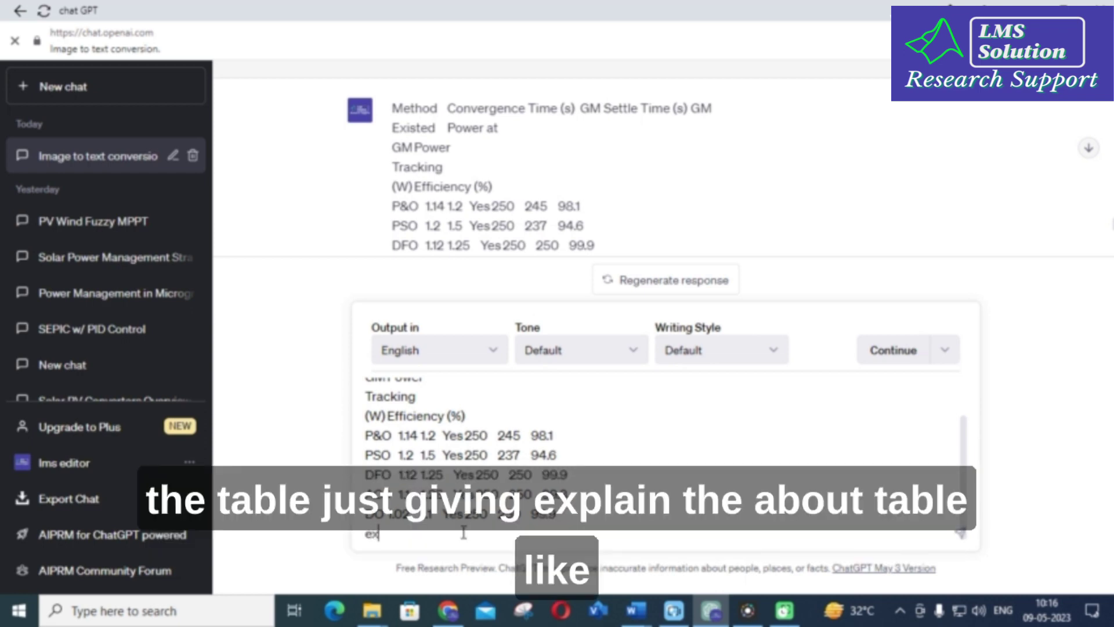
text(plain the above)
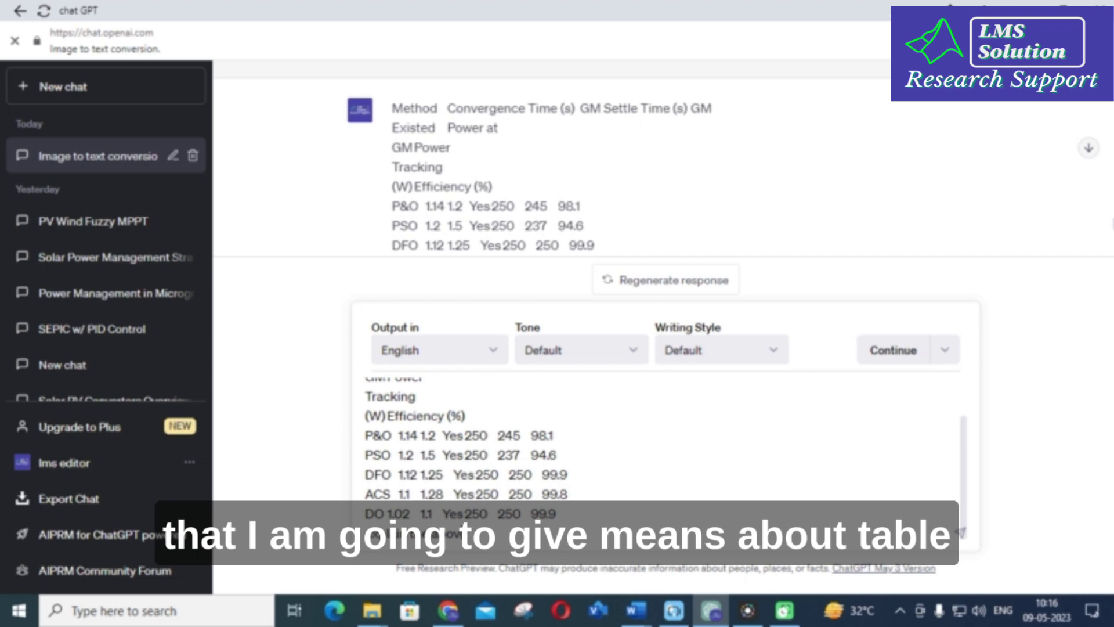
text(tab)
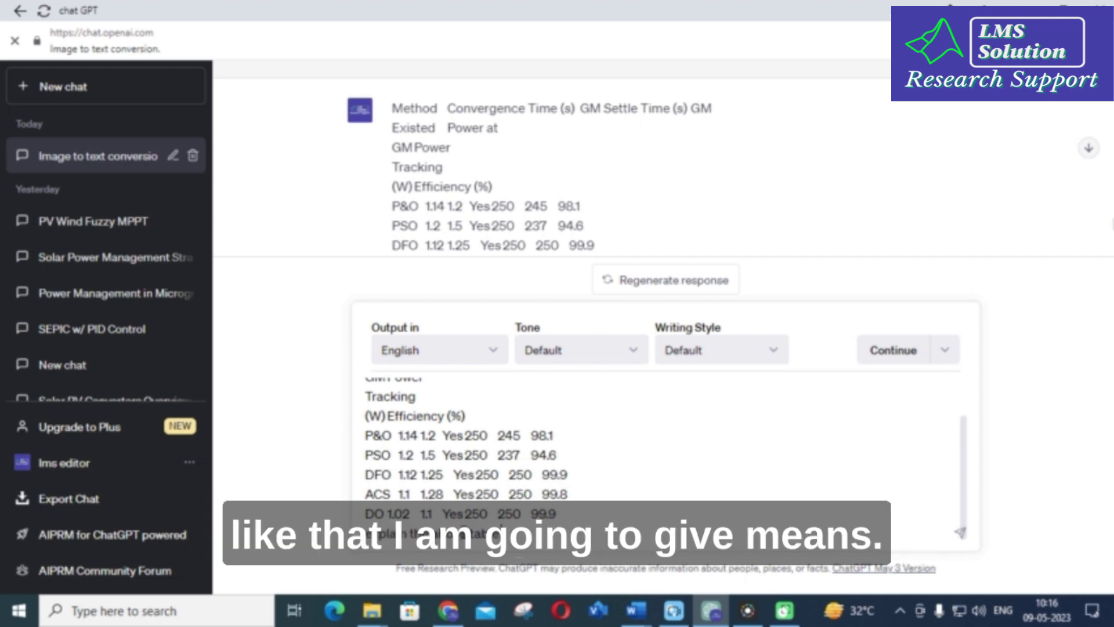
text(le)
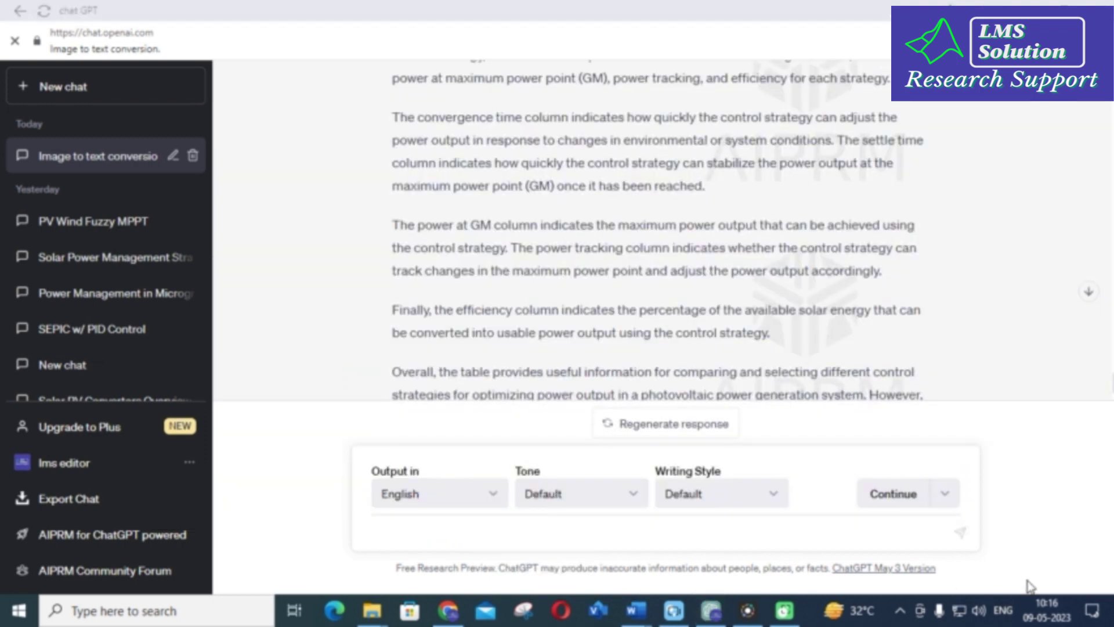
scroll(614, 249, up, 3)
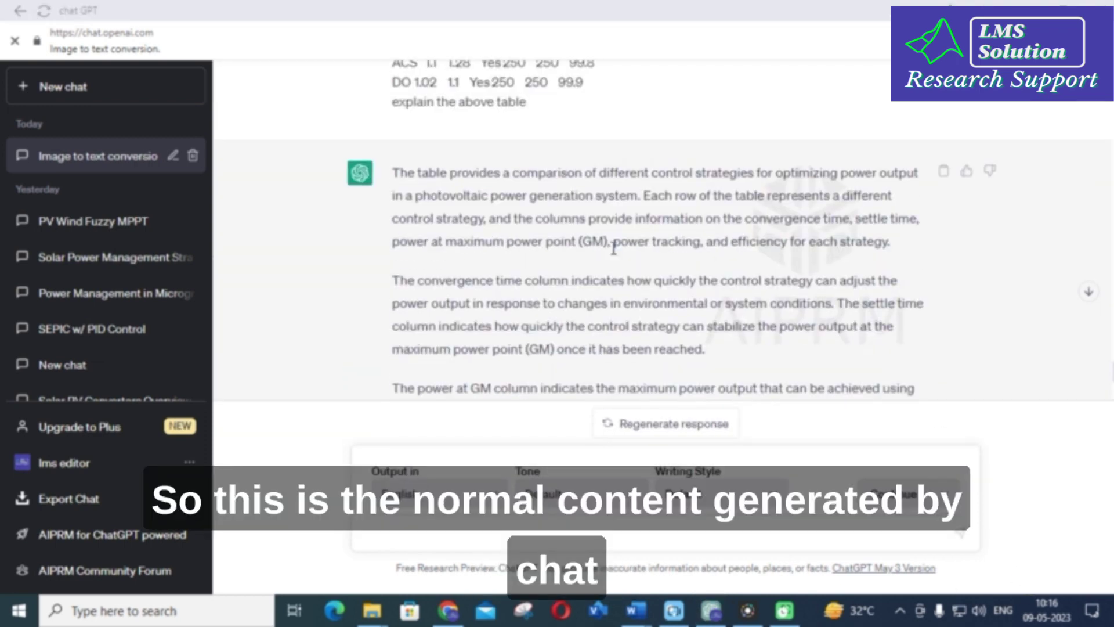
scroll(593, 236, down, 2)
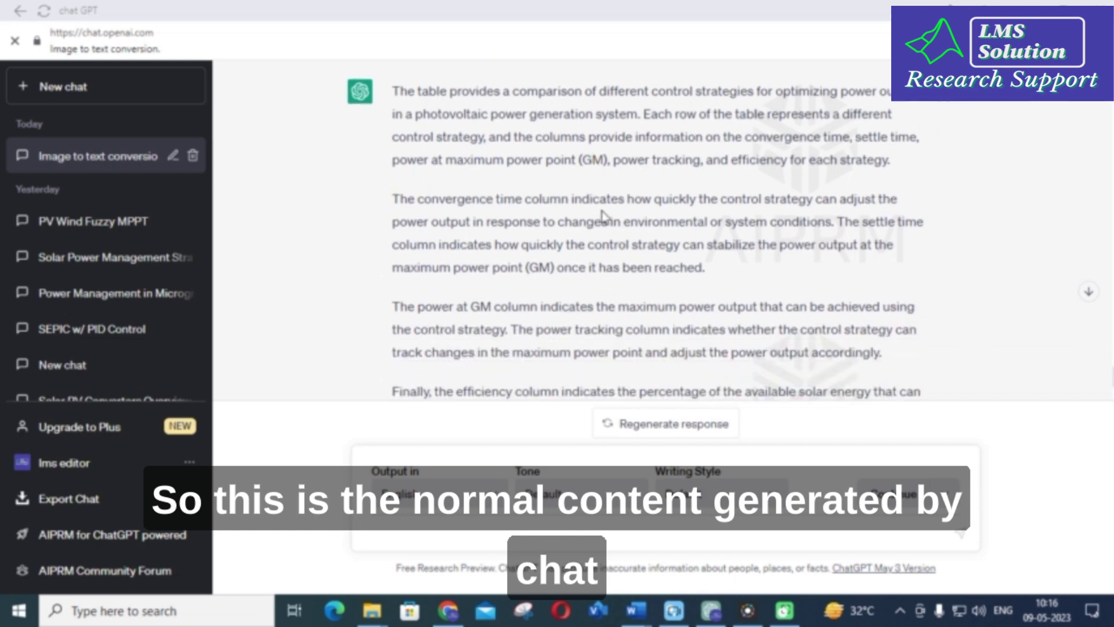
scroll(589, 218, down, 3)
scroll(583, 200, up, 3)
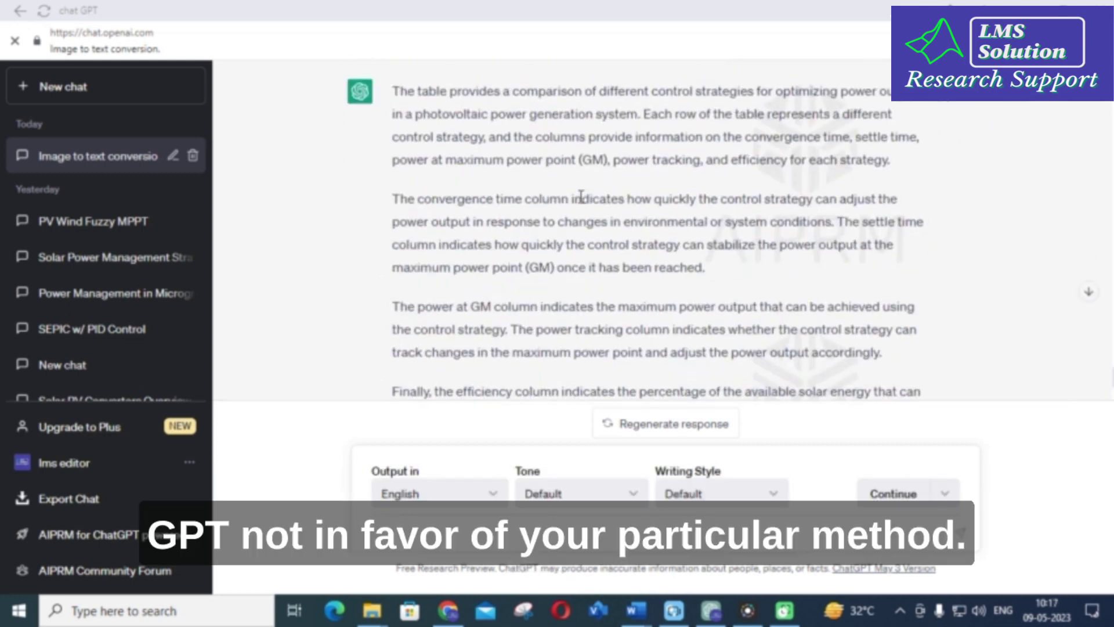
scroll(583, 194, up, 3)
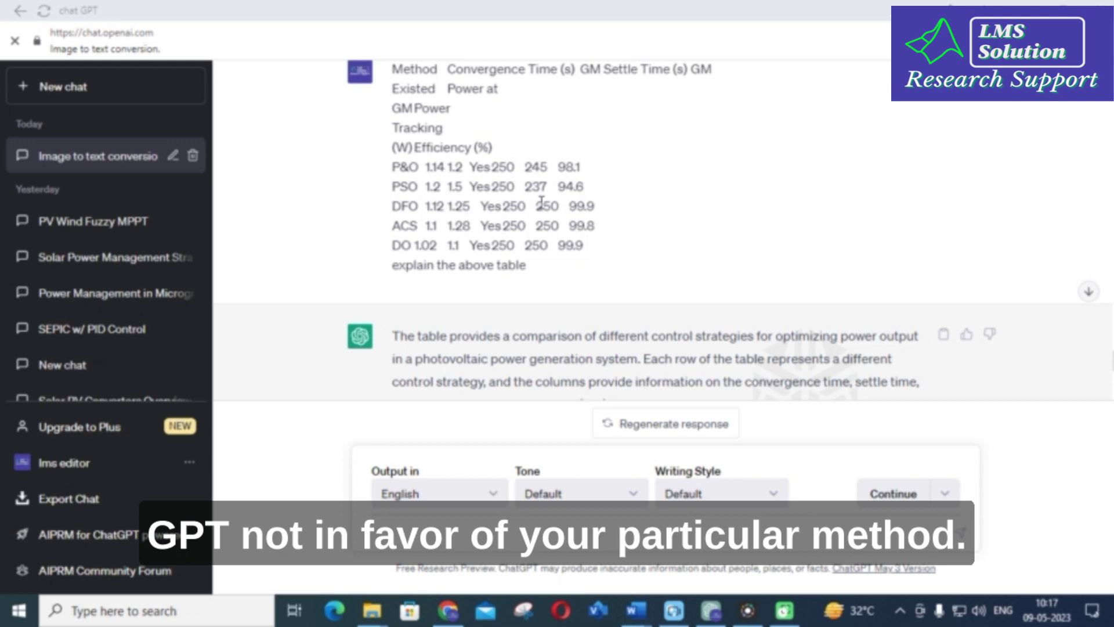
scroll(462, 225, down, 6)
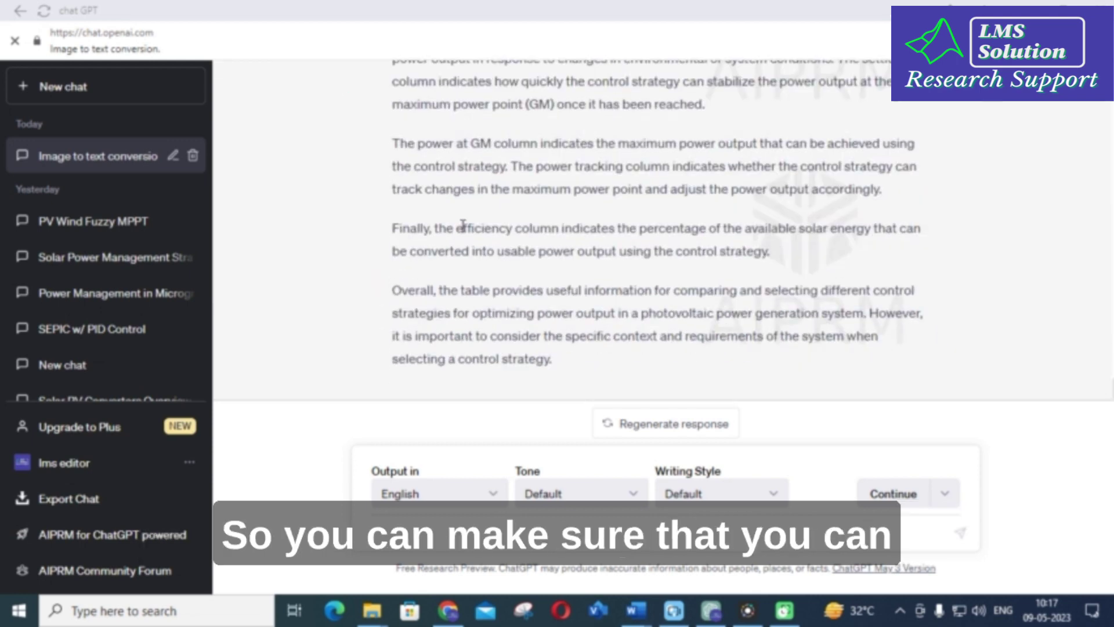